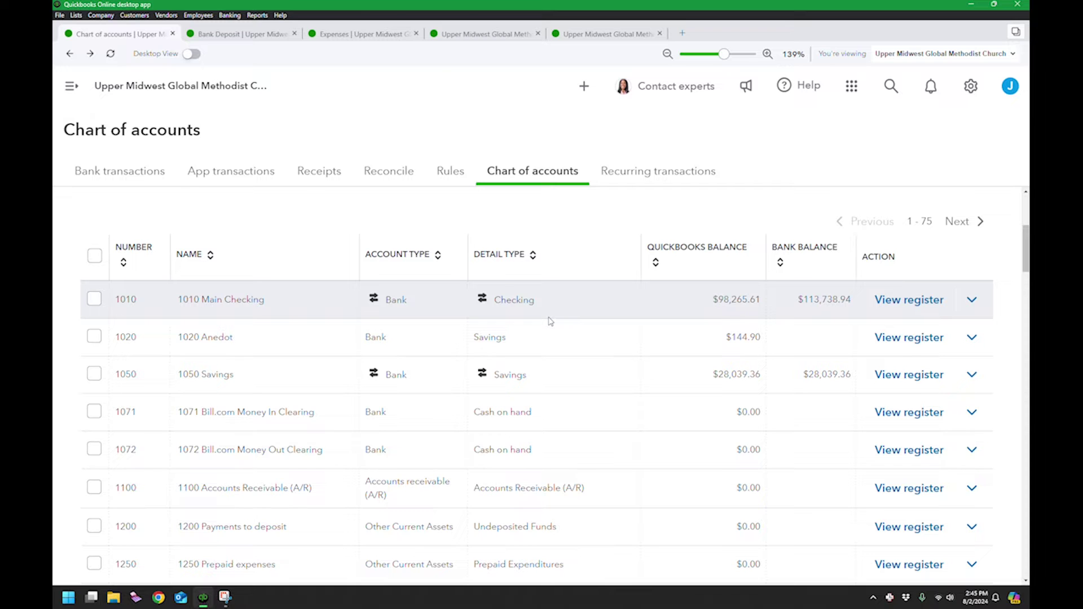
Step: Open the Statement of Activity report and scroll to its end to check July 2024 net revenue of $17,812.37
mouse_move(288, 40)
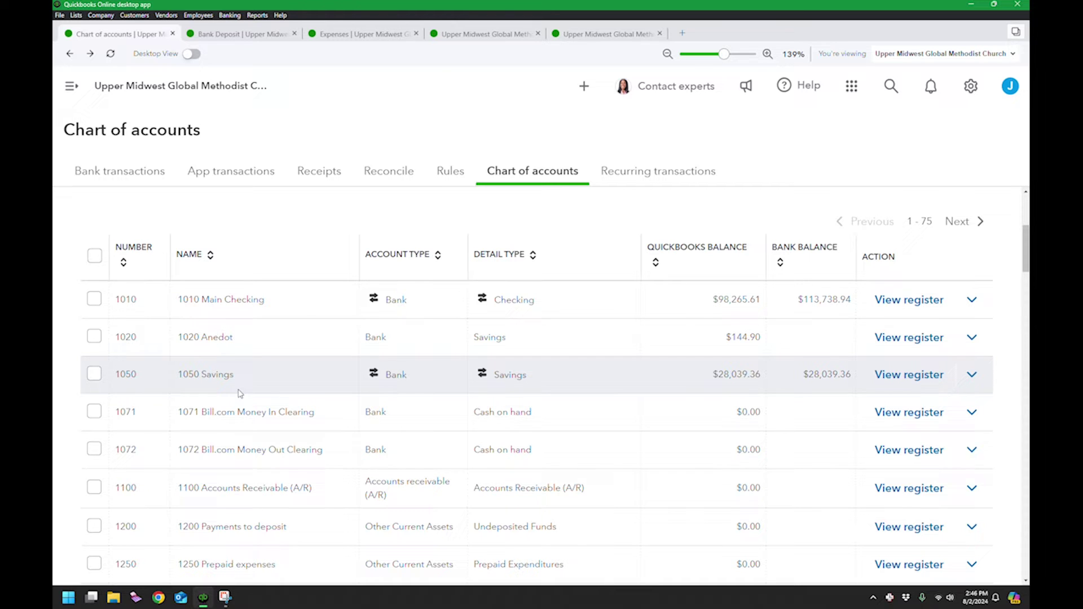
scroll(244, 413, "down", 1)
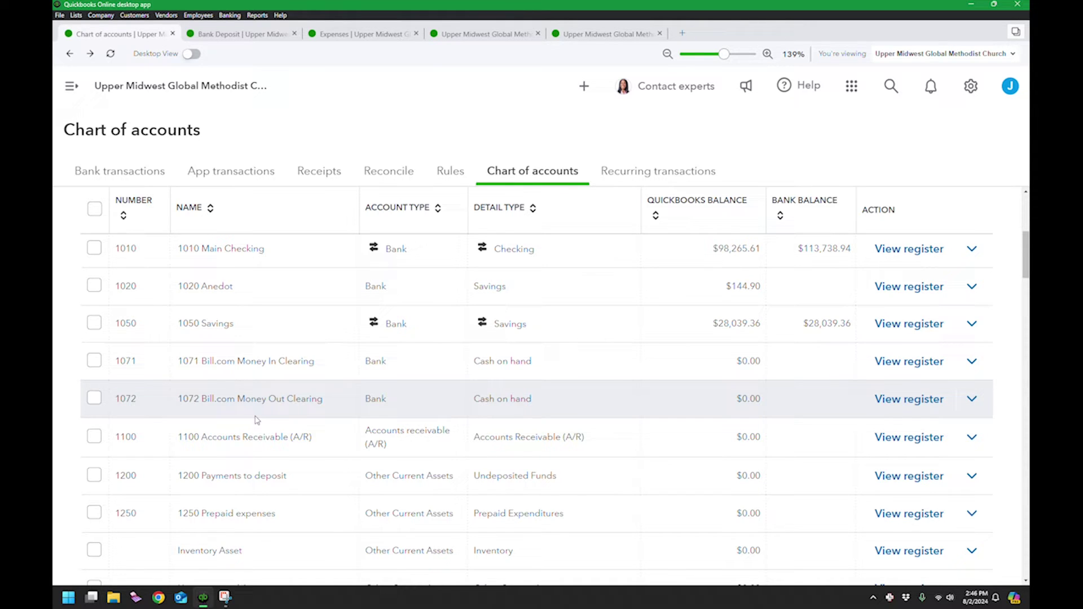
scroll(309, 373, "up", 2)
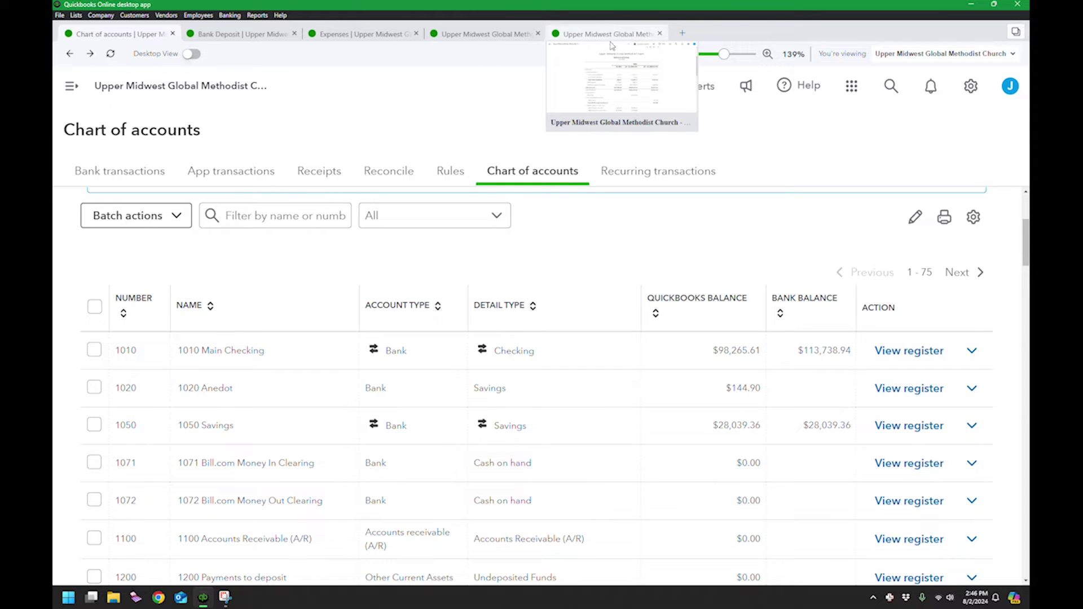
left_click(626, 35)
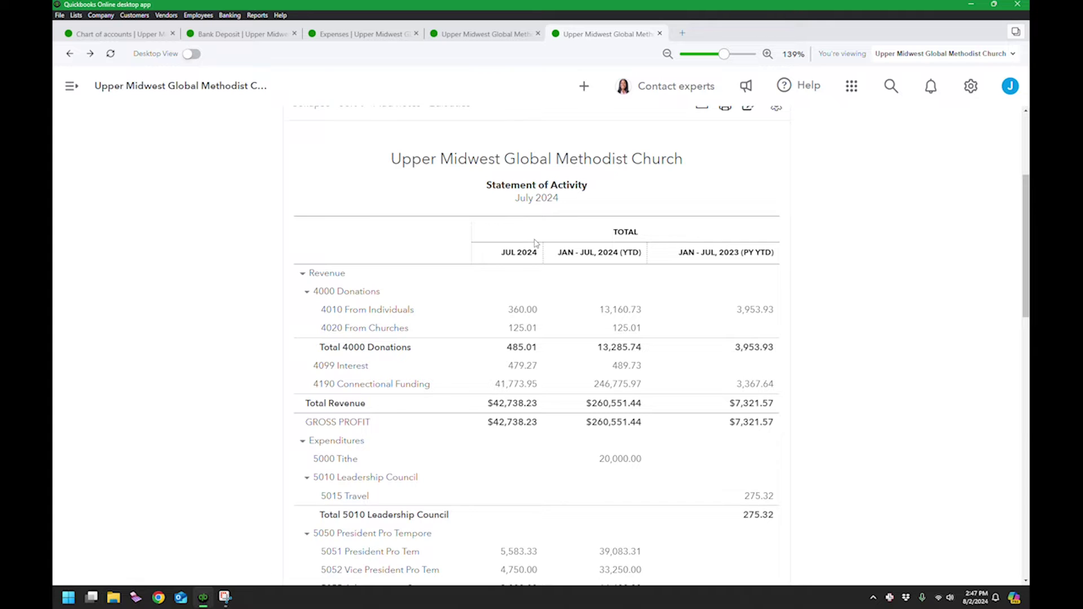
scroll(537, 243, "down", 6)
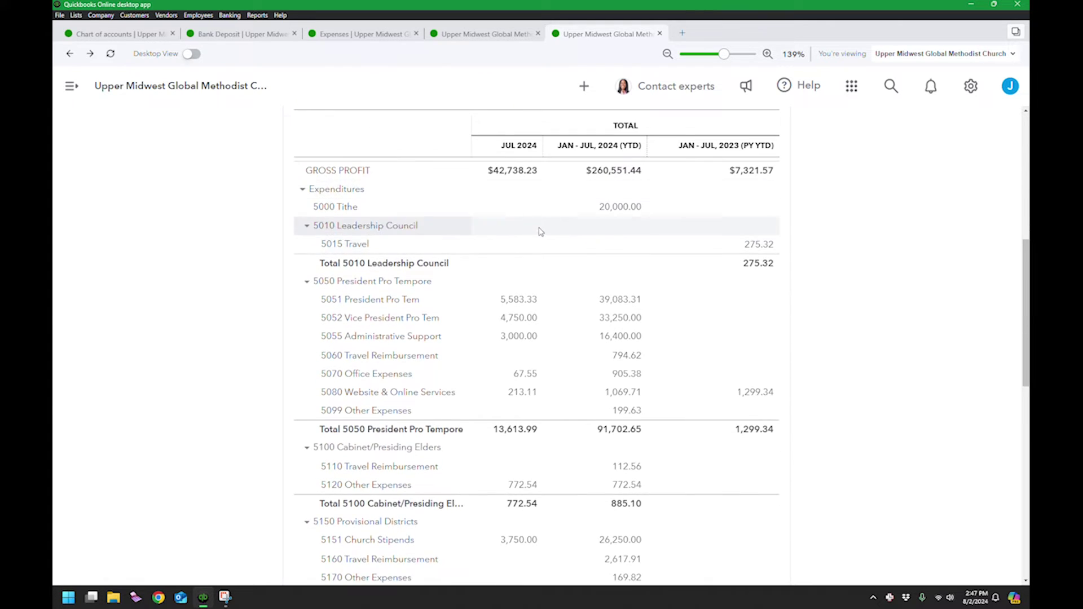
scroll(477, 217, "down", 6)
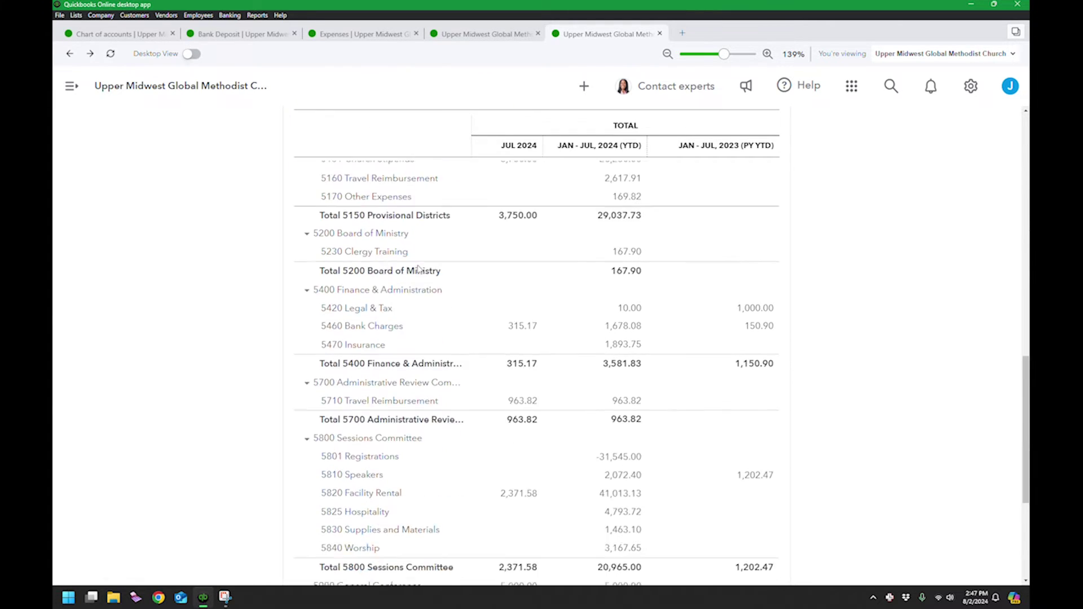
scroll(420, 295, "down", 3)
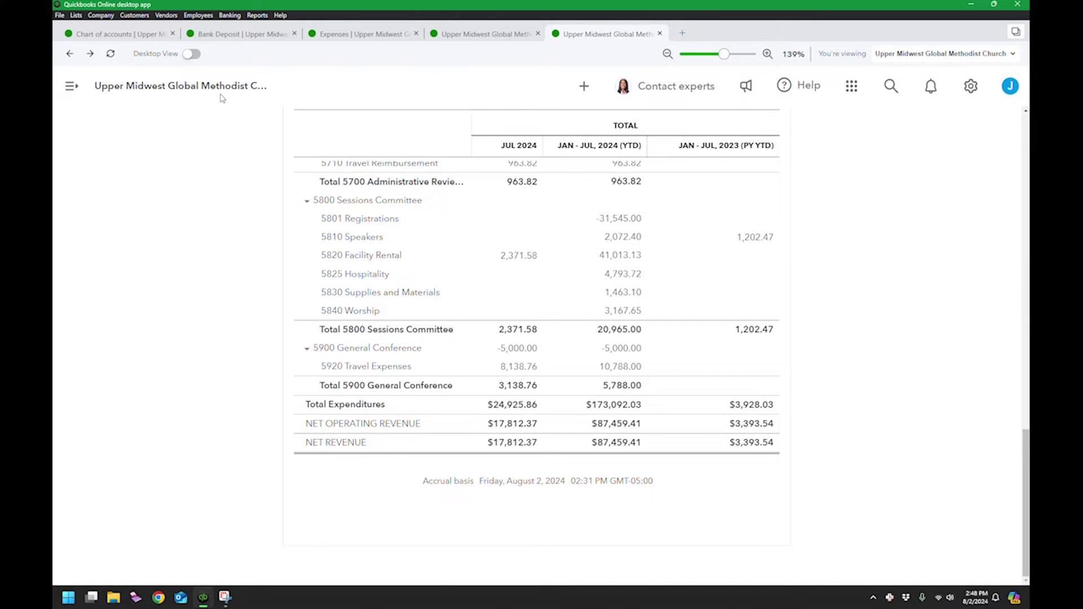
Step: Return to the Chart of accounts and scroll to the donor-restricted equity accounts, including 3602 Greenfield Tornado
left_click(162, 38)
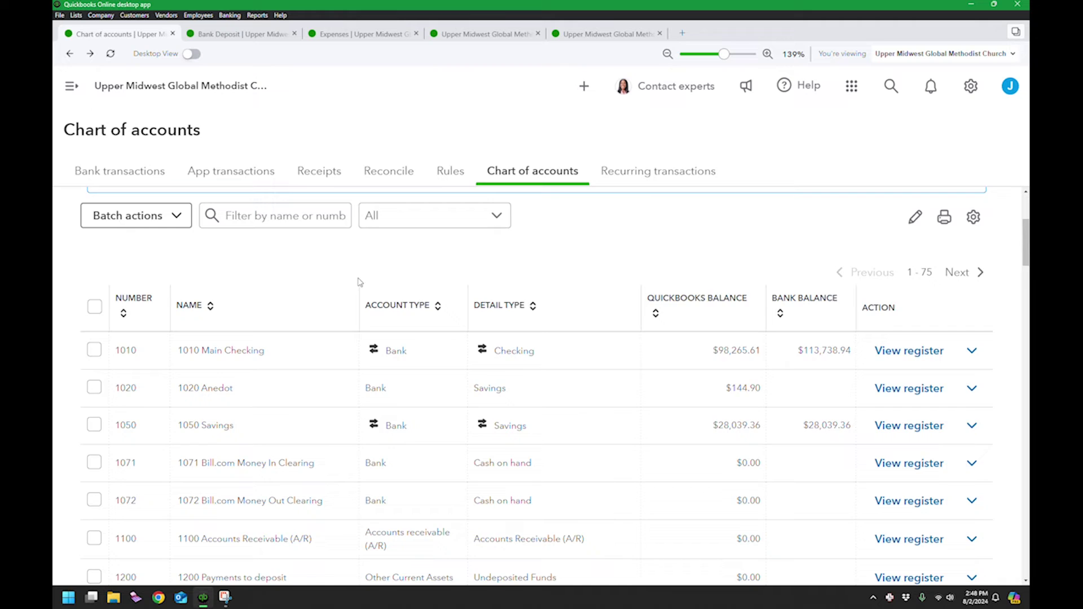
scroll(346, 286, "down", 2)
scroll(346, 286, "down", 12)
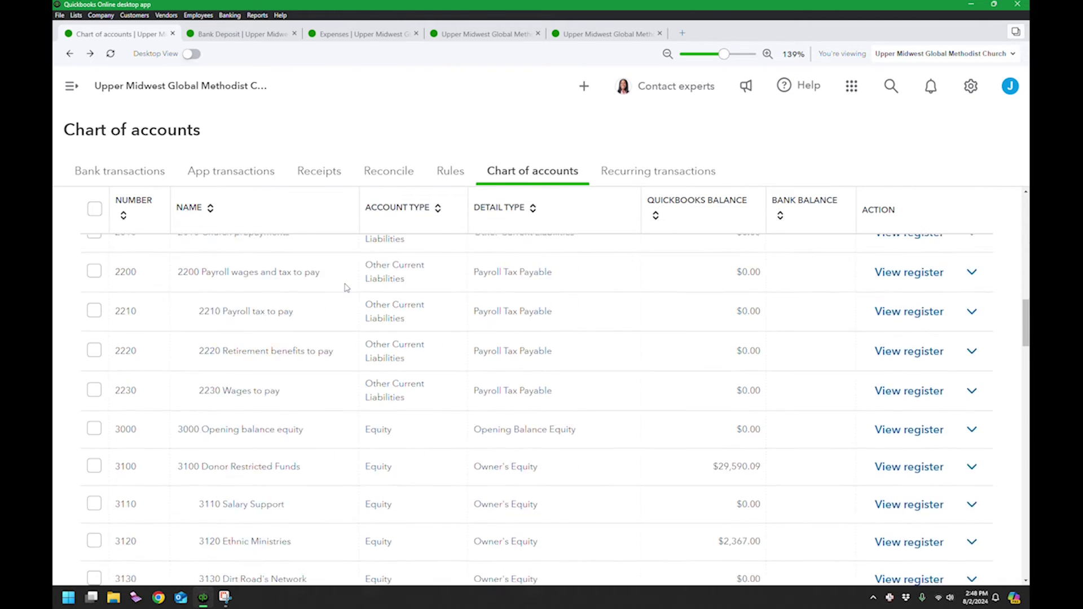
scroll(347, 287, "down", 5)
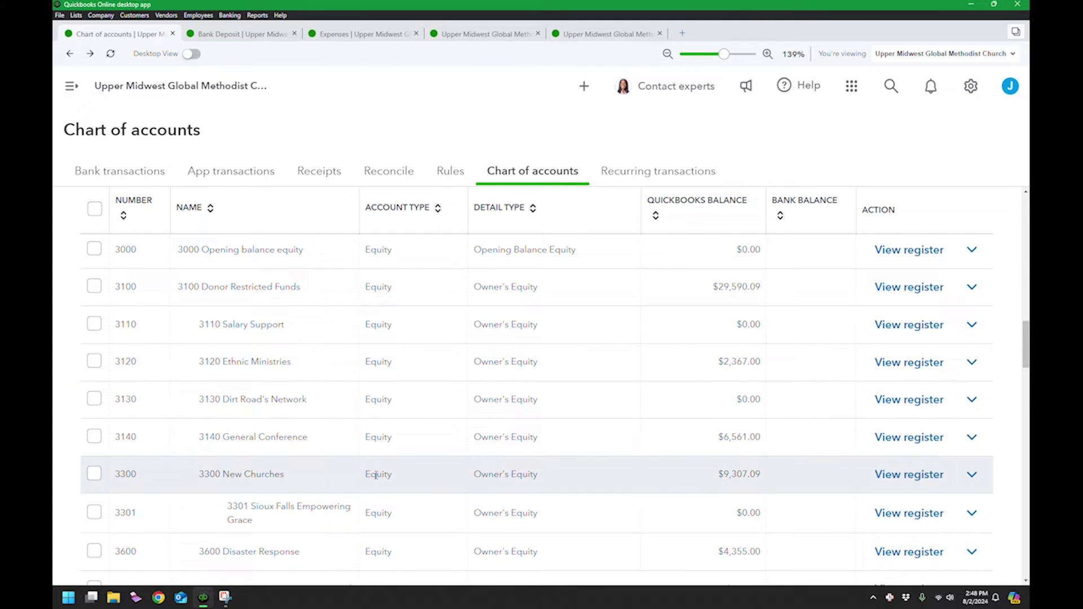
scroll(341, 467, "down", 1)
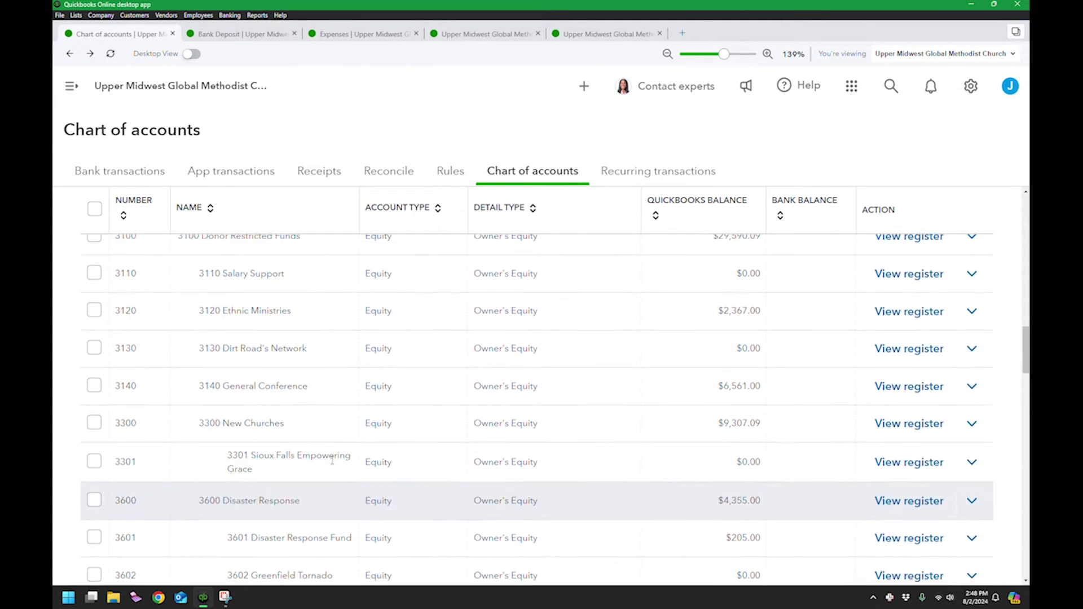
scroll(332, 460, "down", 3)
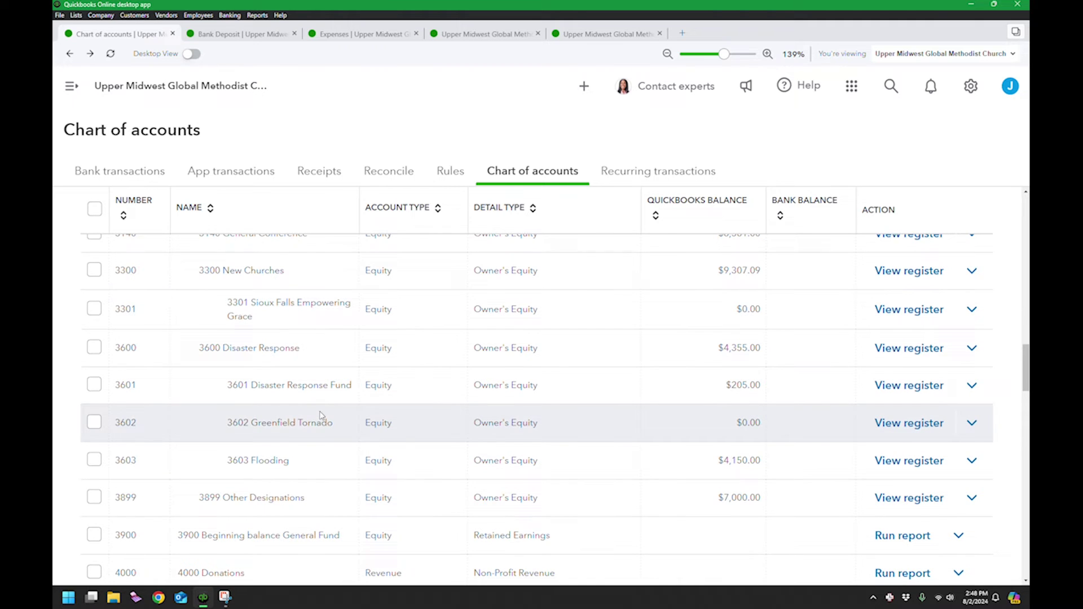
scroll(345, 418, "down", 1)
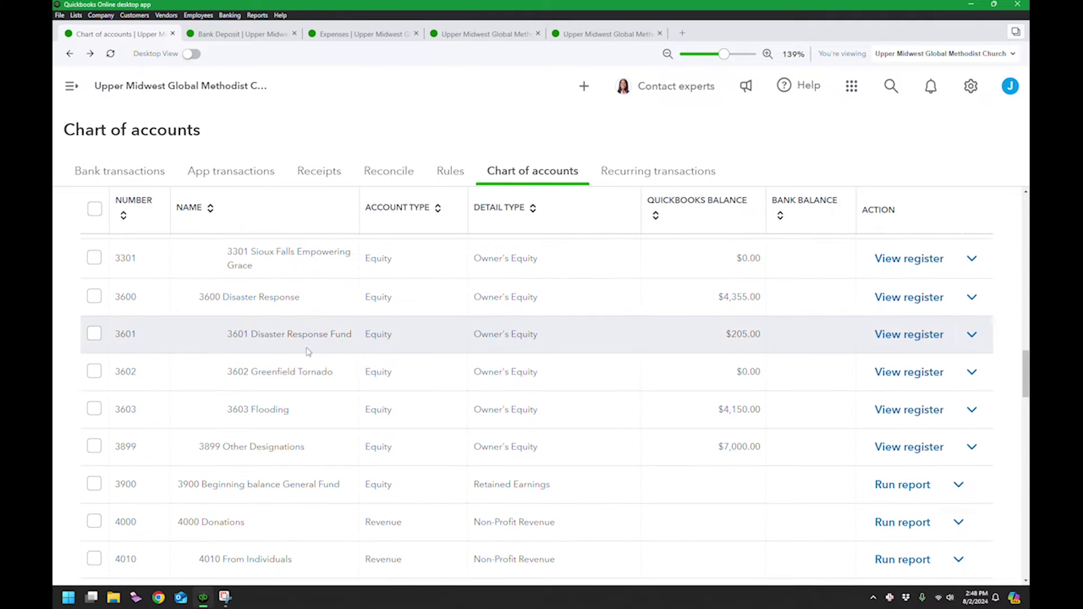
scroll(294, 414, "up", 1)
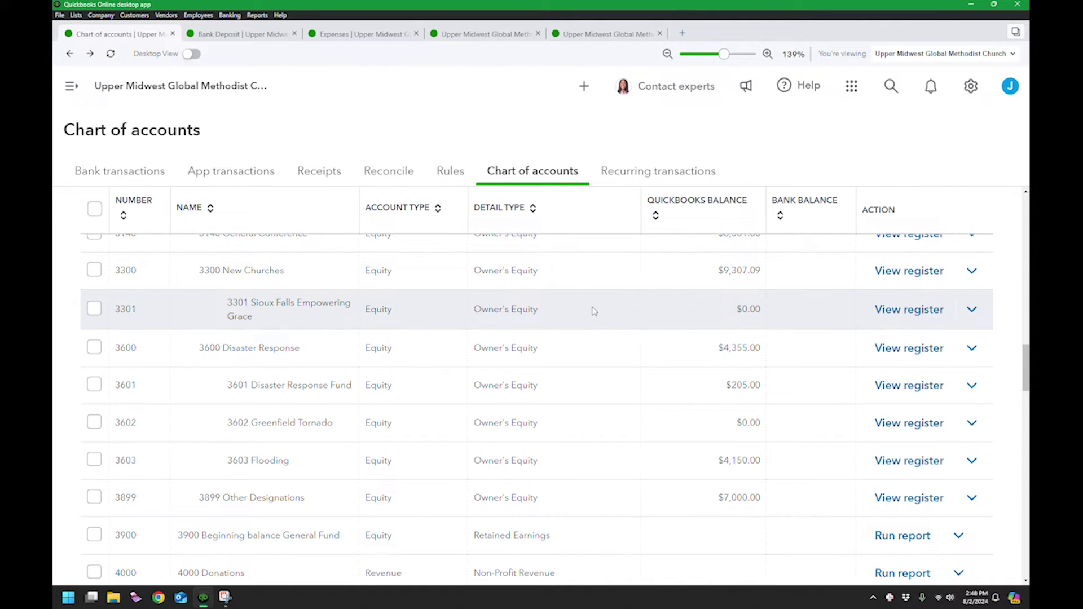
Step: Open the Statement of Financial Position and scroll to the Equity section
left_click(505, 38)
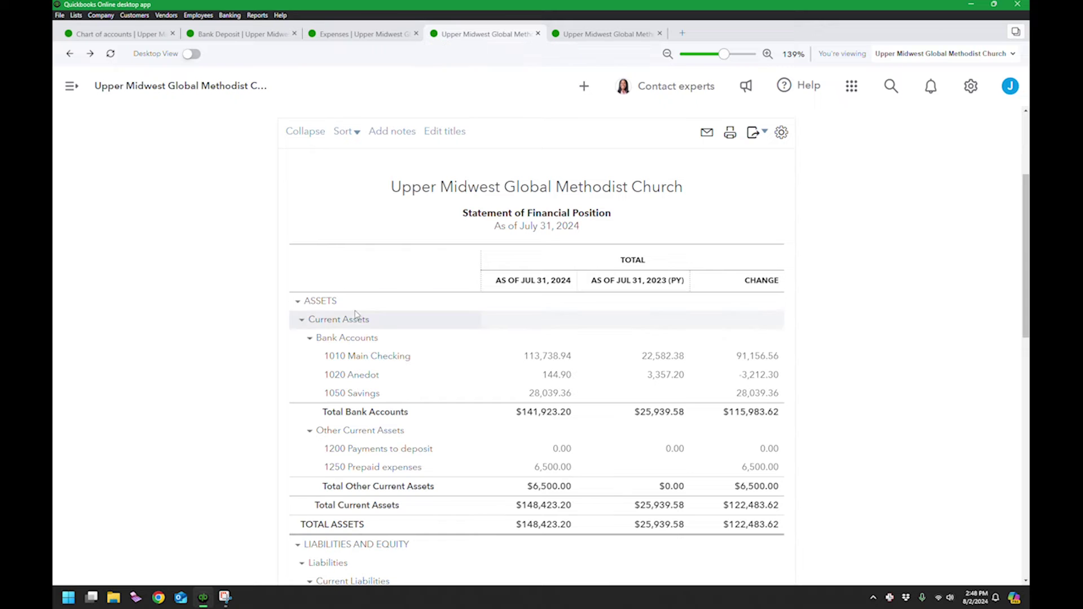
scroll(452, 354, "down", 1)
scroll(452, 354, "down", 10)
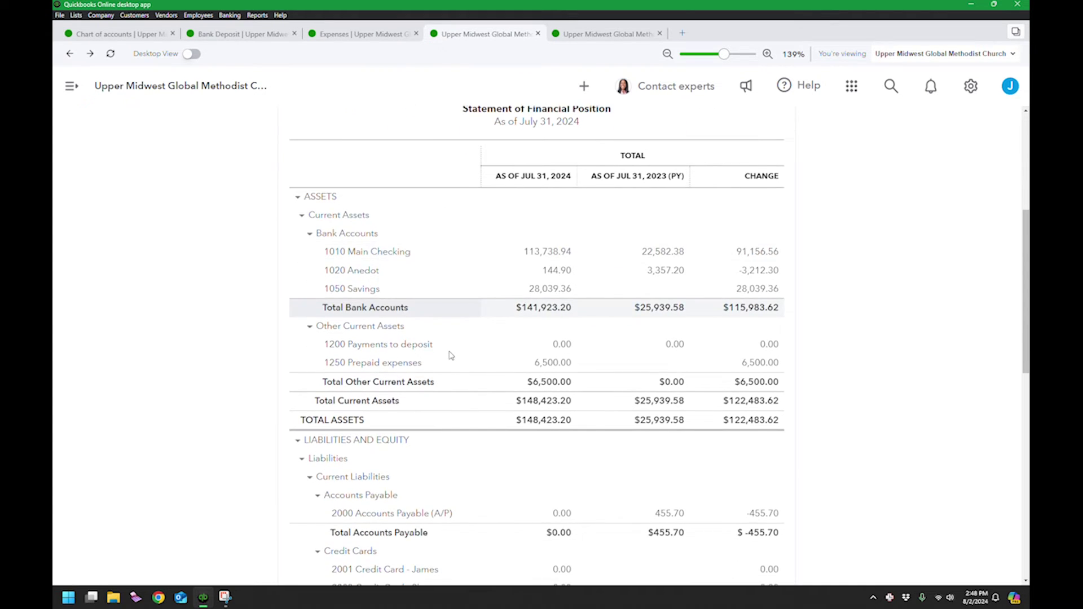
scroll(444, 348, "down", 3)
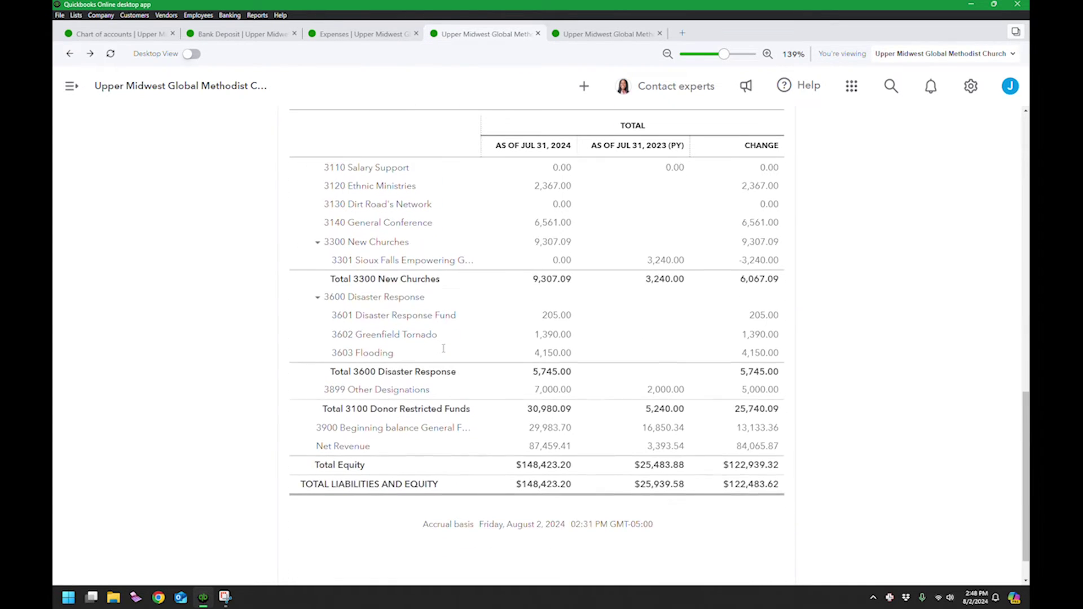
scroll(447, 295, "up", 2)
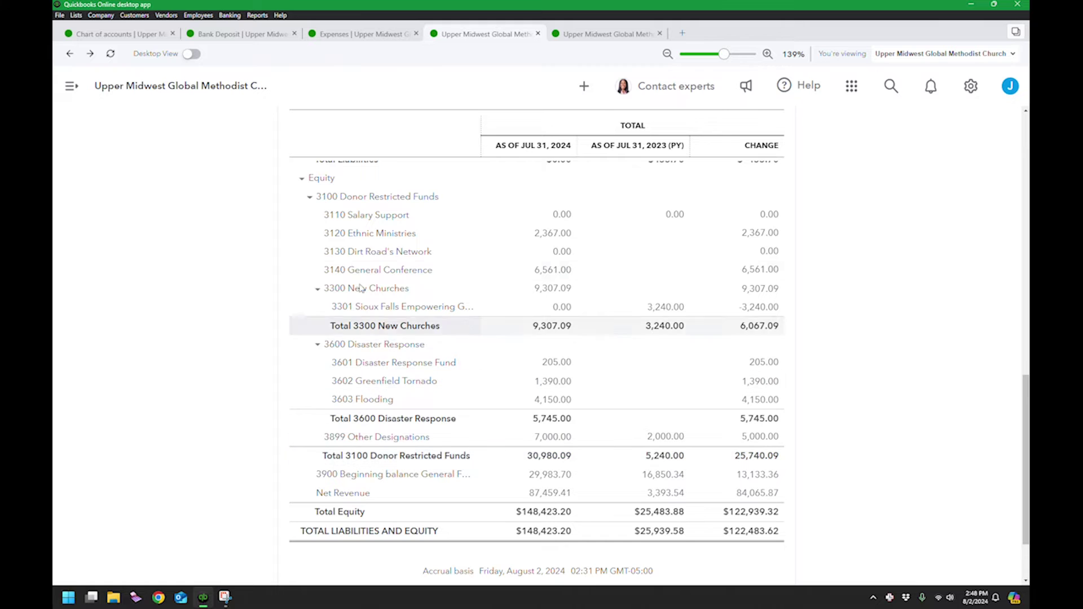
Step: Collapse 3100 Donor Restricted Funds into a single $30,980.09 row and compare with the Statement of Activity
left_click(309, 199)
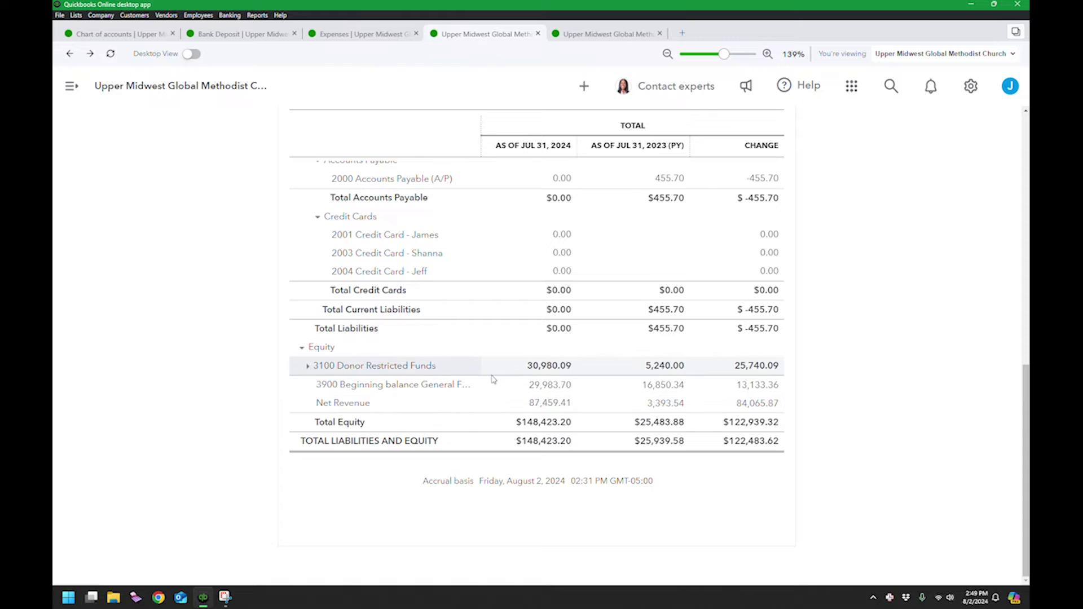
left_click(640, 35)
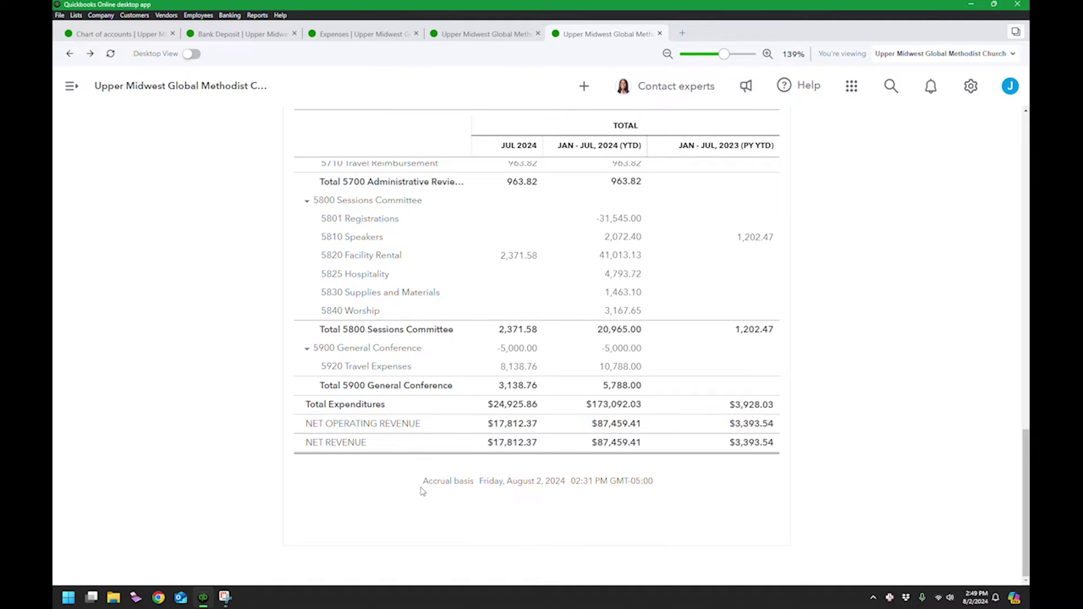
left_click(450, 35)
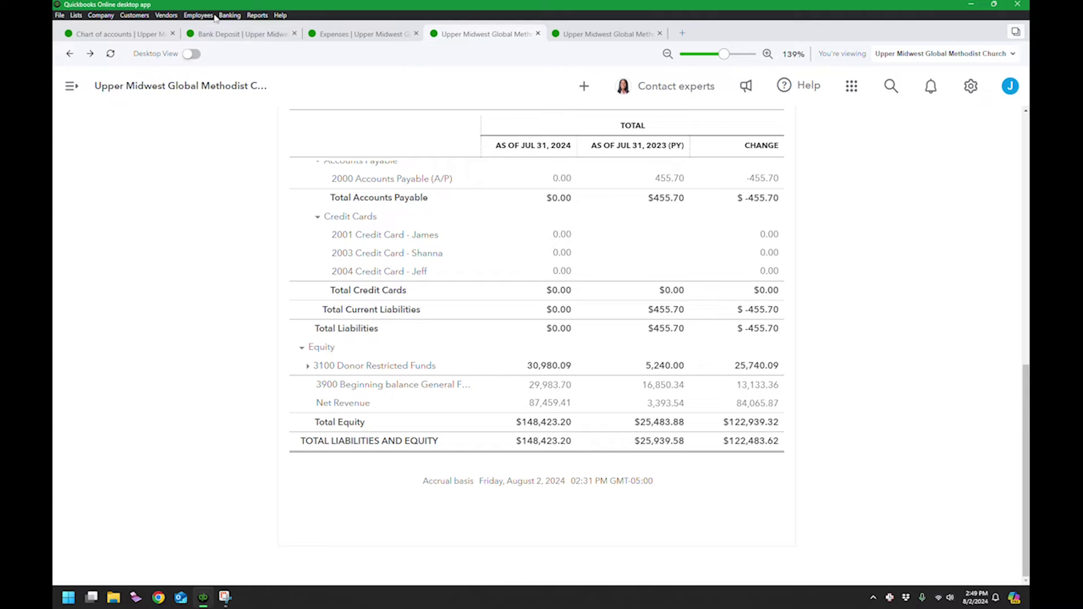
Step: Start a bank deposit into 1010 Main Checking instead of 1020 Anedot
left_click(223, 31)
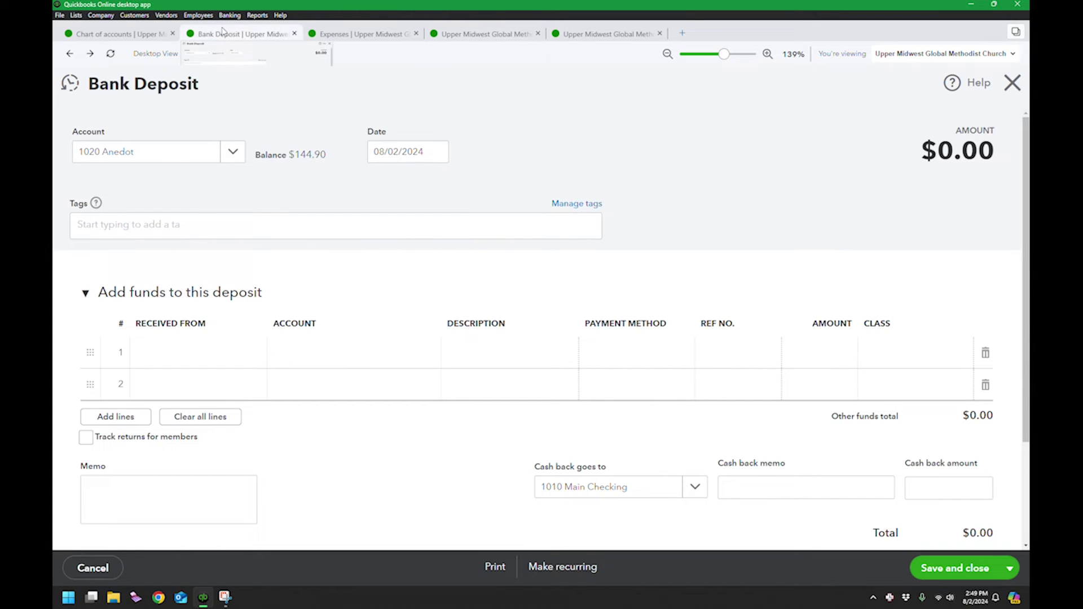
left_click(237, 151)
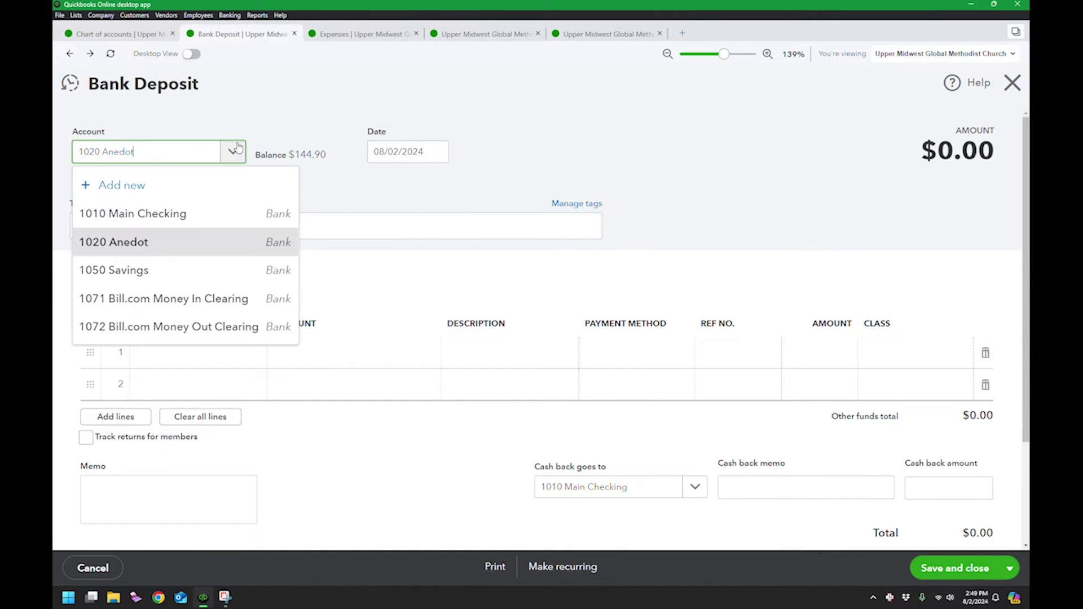
left_click(175, 214)
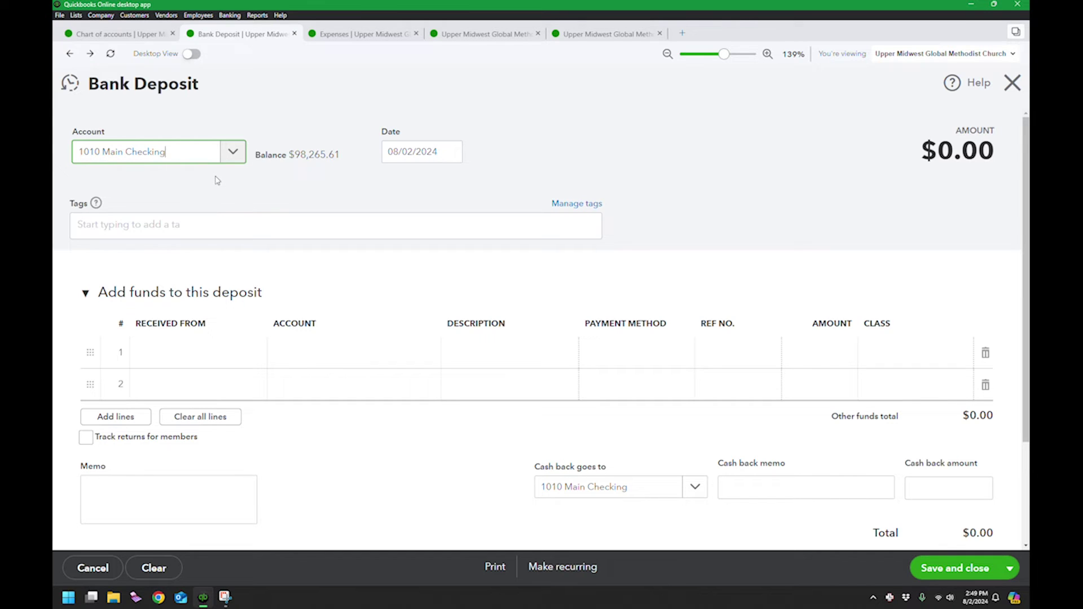
left_click(233, 153)
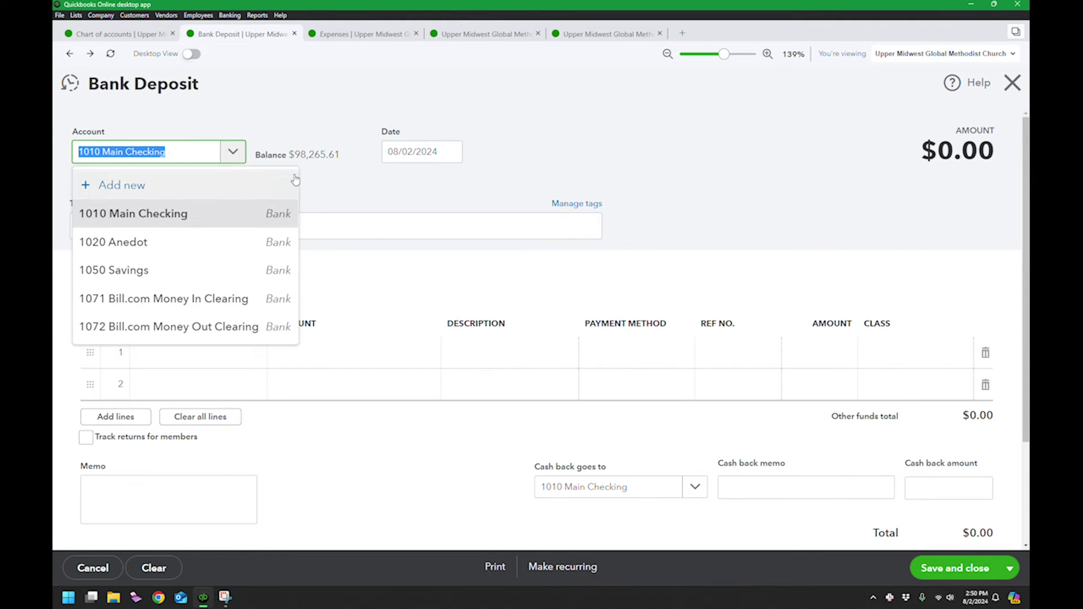
left_click(307, 113)
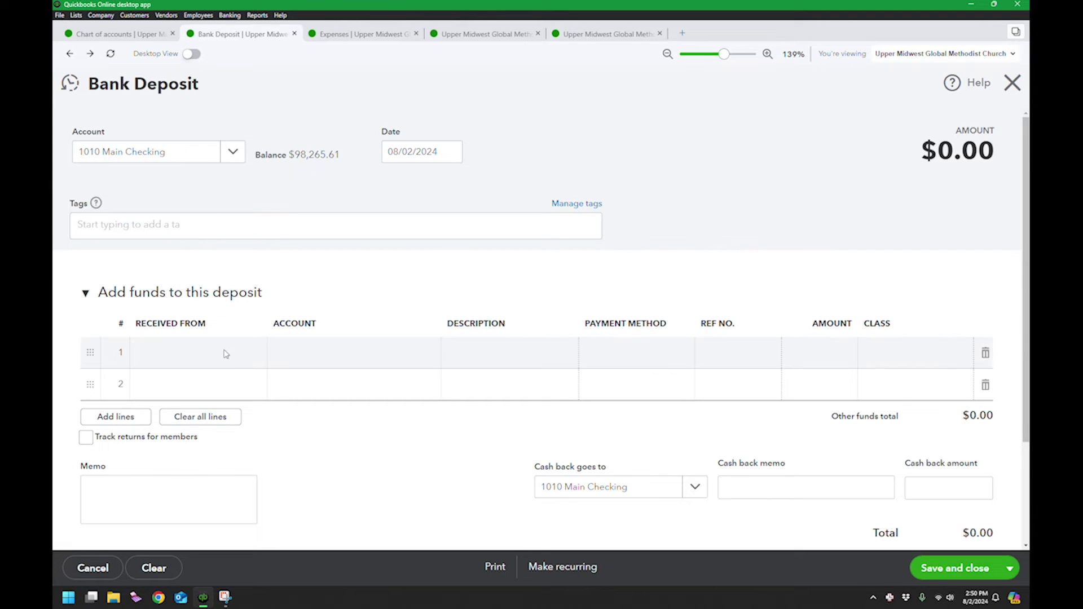
Step: Code the first deposit line to 4010 Donations:From Individuals for $500.00
left_click(303, 356)
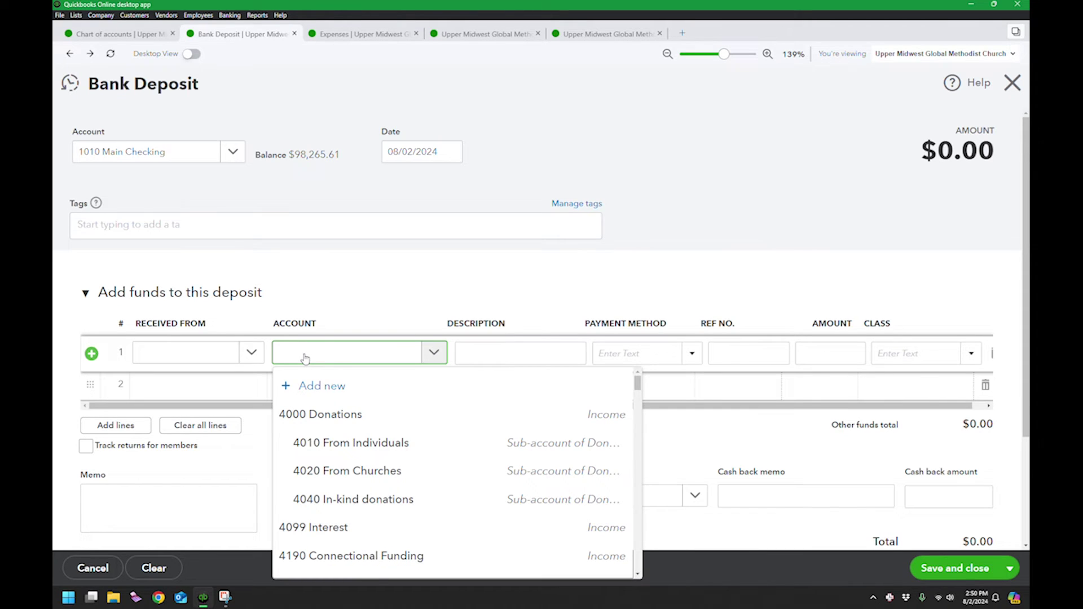
left_click(351, 443)
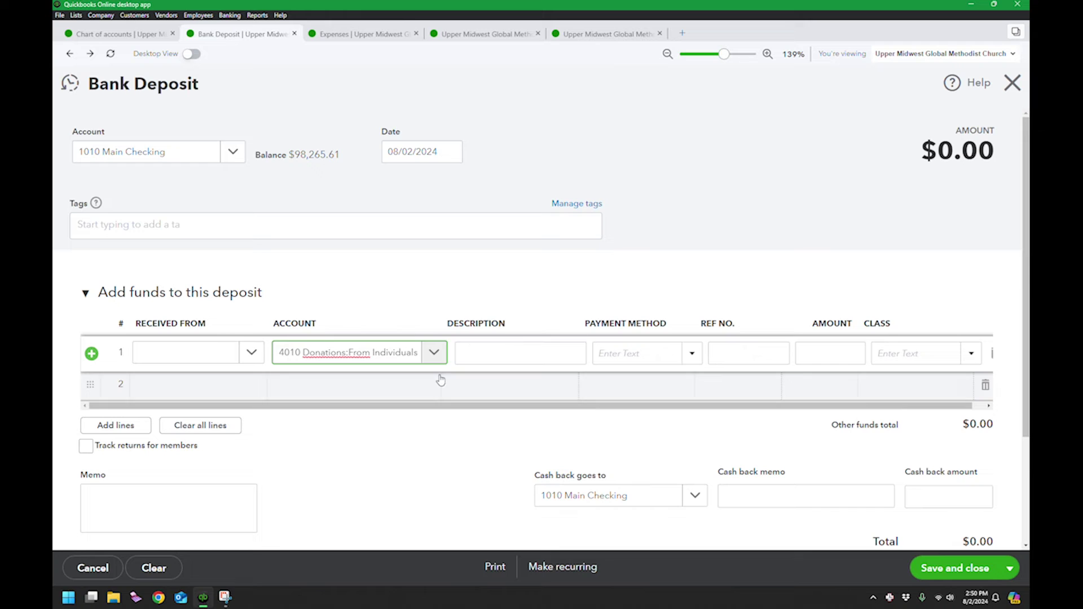
left_click(810, 355)
type("500")
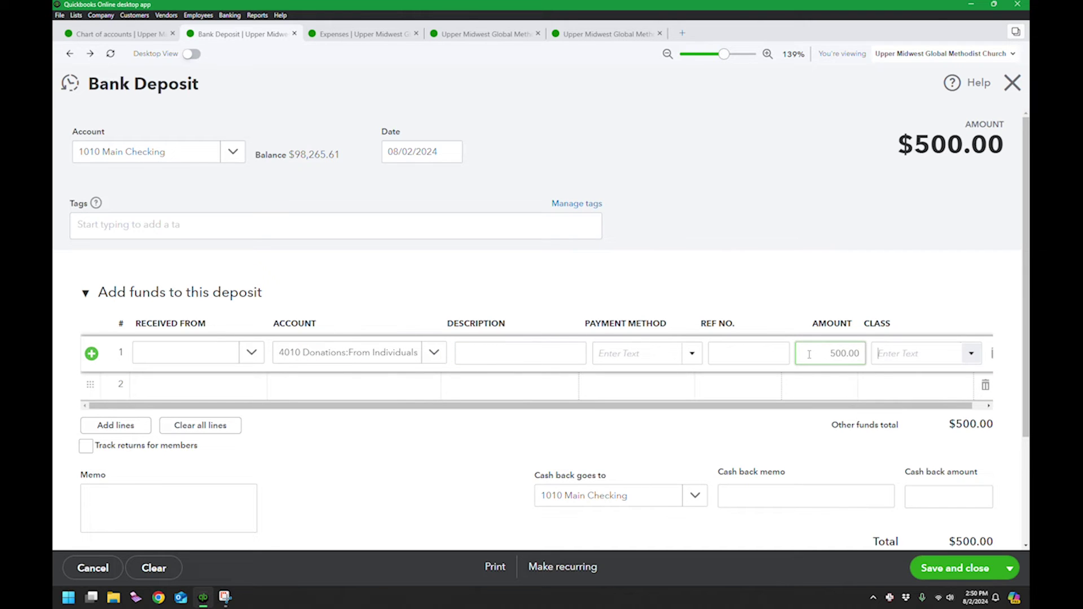
left_click(568, 392)
Step: Add deposit lines of $20.00 to 3300 New Churches and $30.00 to 3602 Greenfield Tornado
left_click(401, 391)
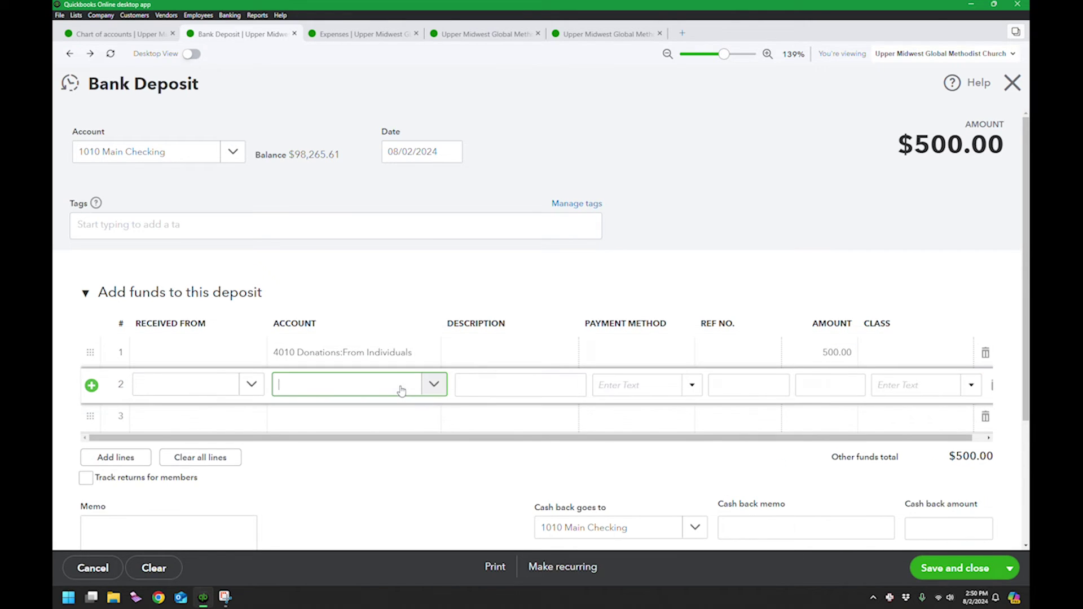
type("new")
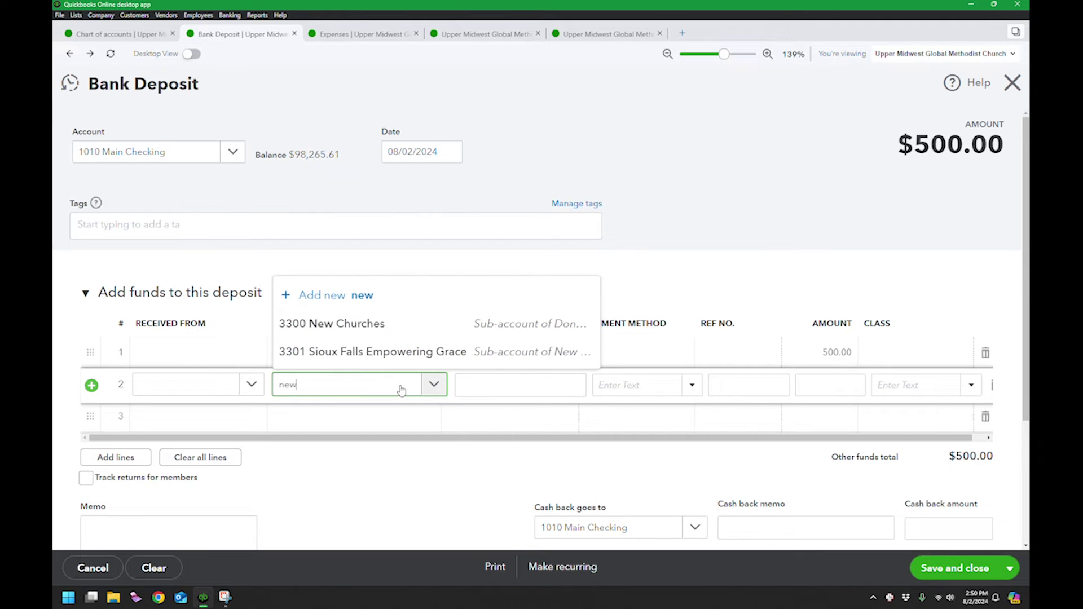
left_click(372, 323)
left_click(816, 389)
type("20")
key("Tab")
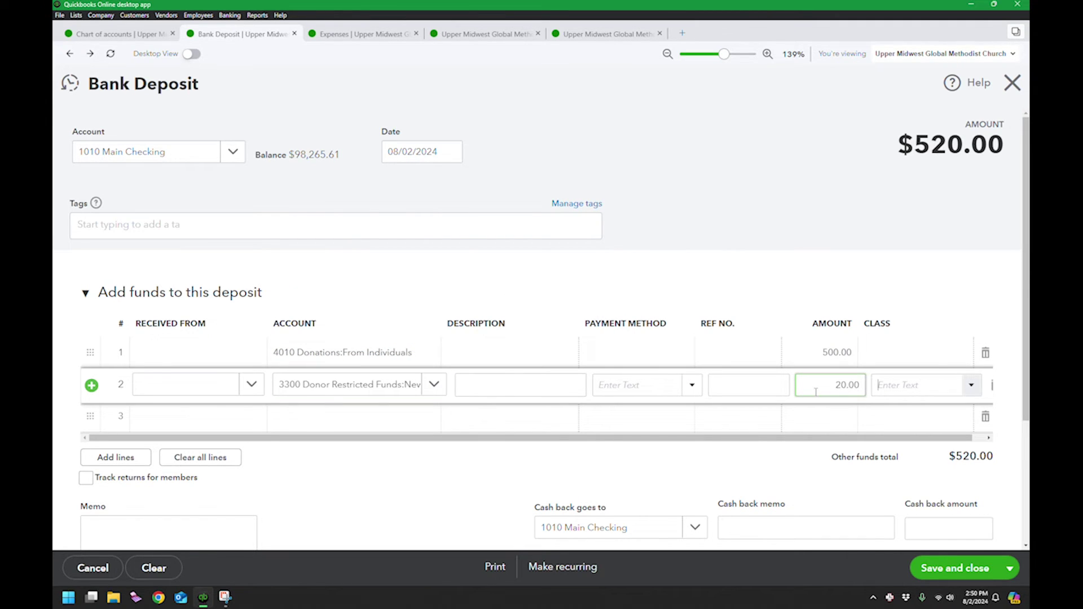
left_click(350, 416)
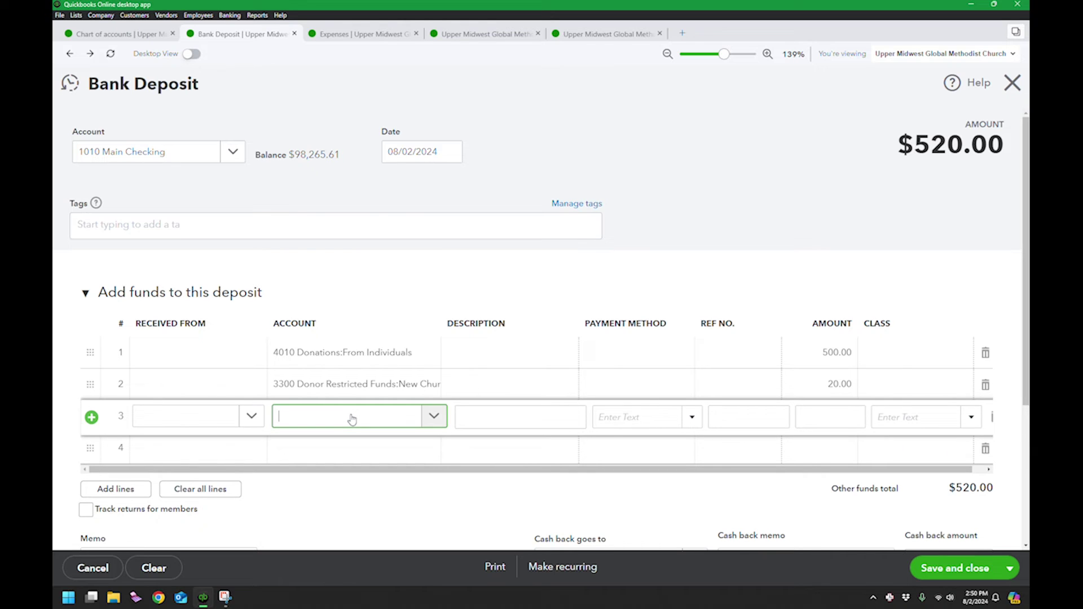
type("tornad")
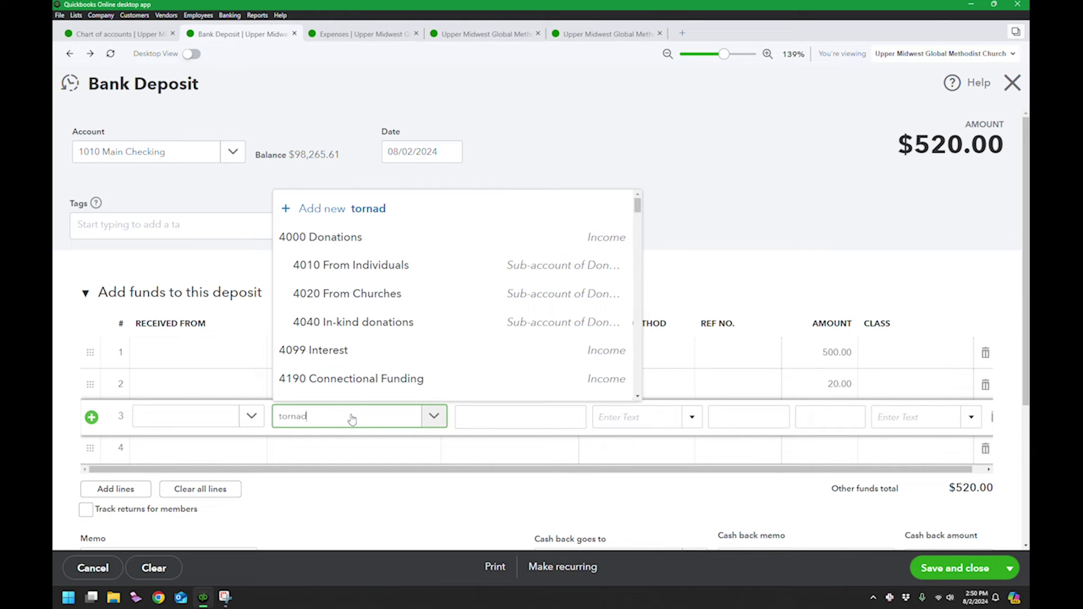
left_click(364, 384)
left_click(823, 419)
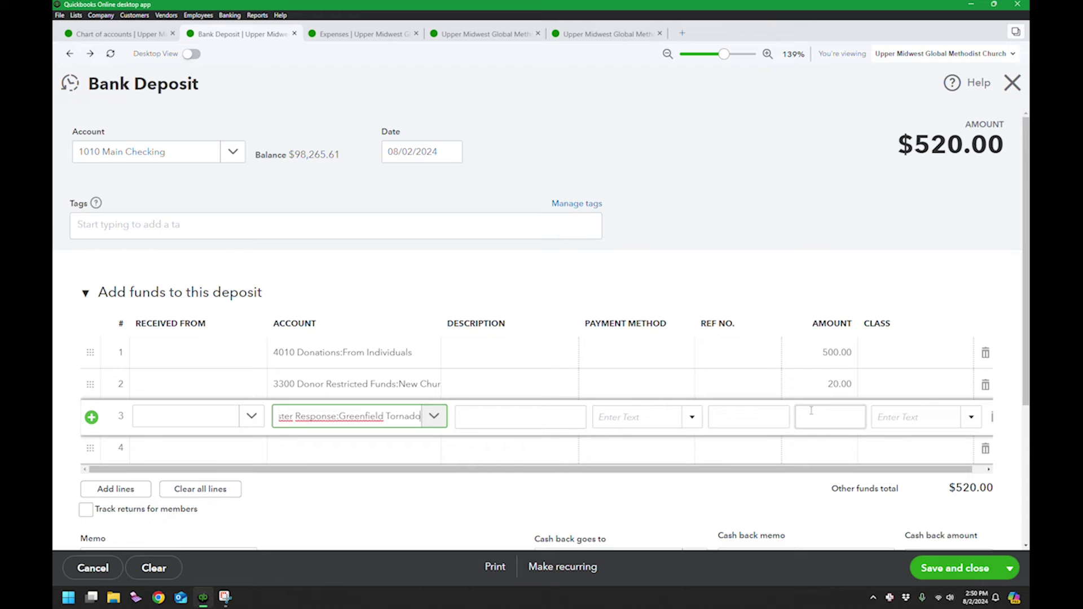
key("Tab")
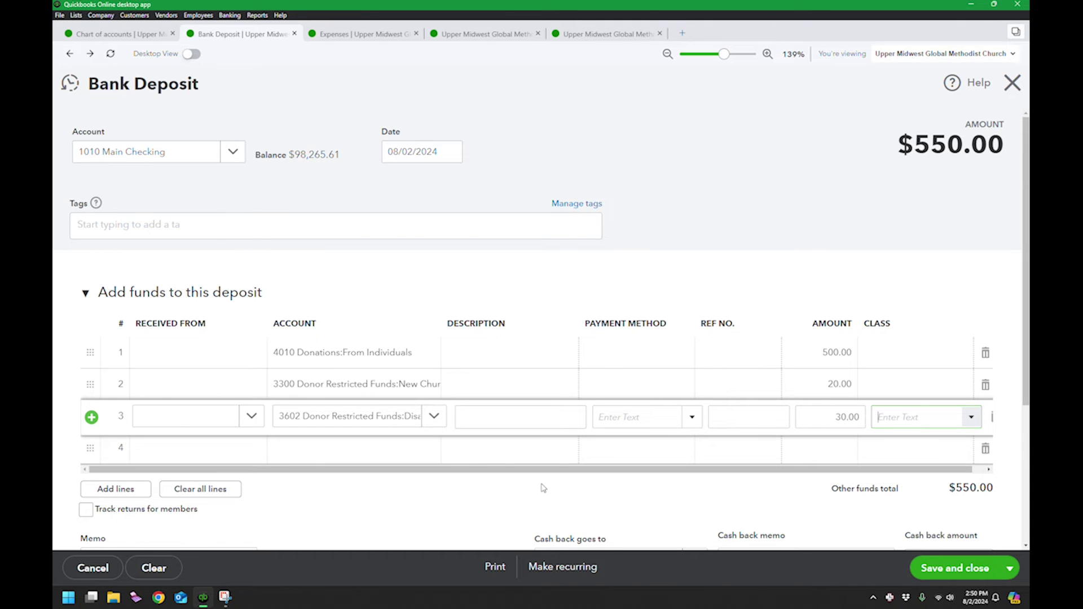
Step: Discard the unsaved deposit and start check #1548 from 1010 Main Checking to the vendor payee
left_click(84, 568)
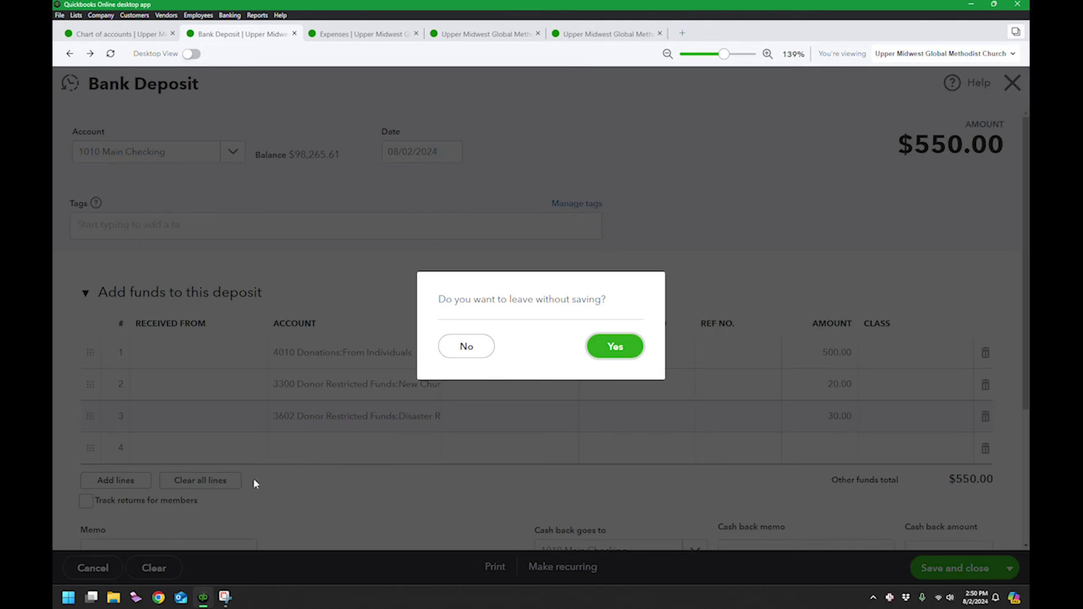
left_click(617, 348)
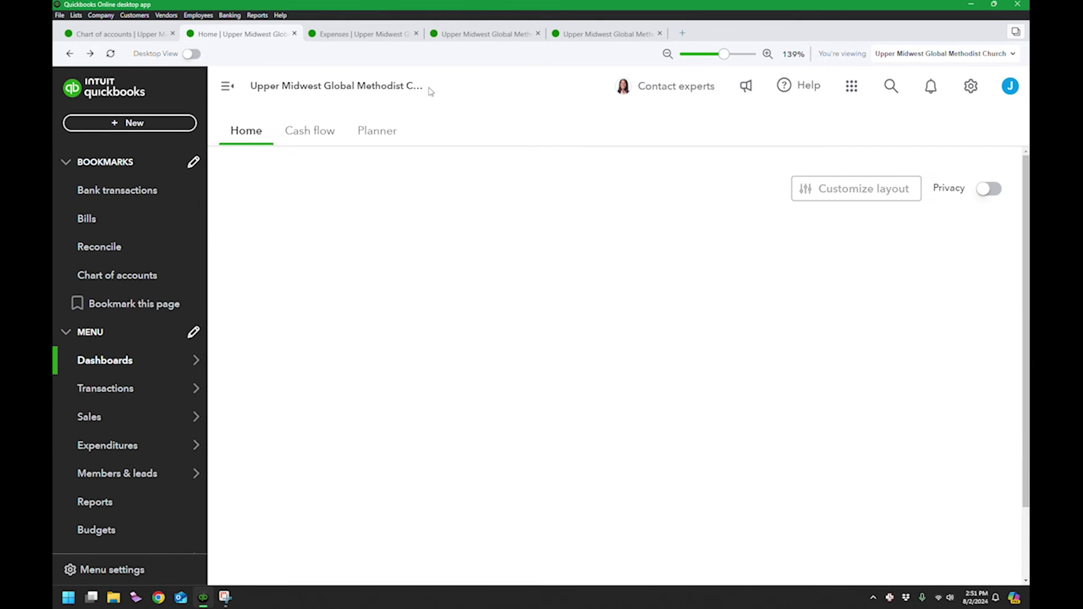
key("ctrl+Tab")
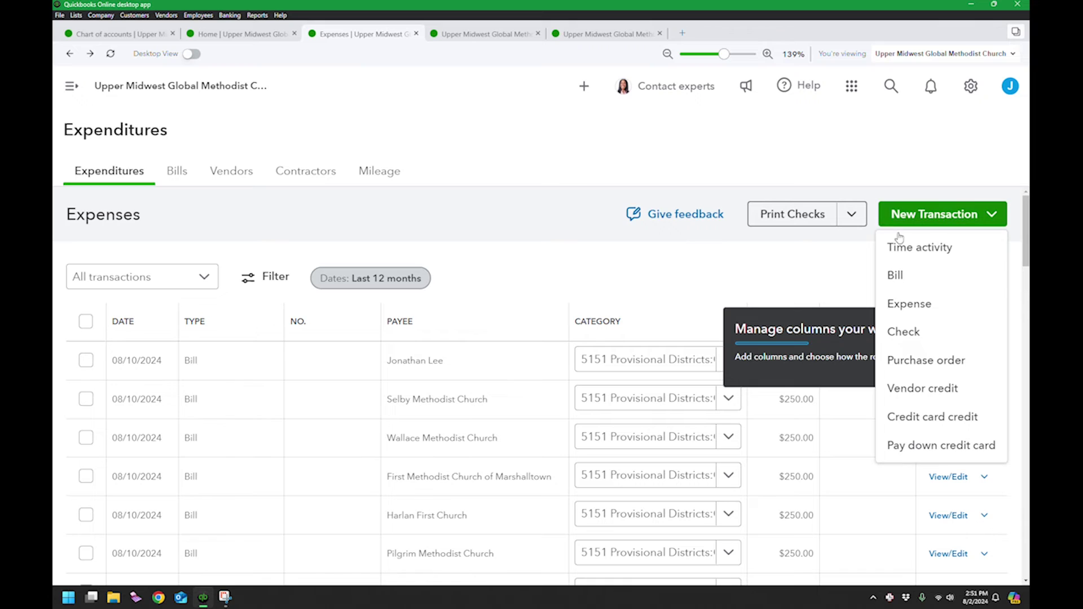
left_click(903, 333)
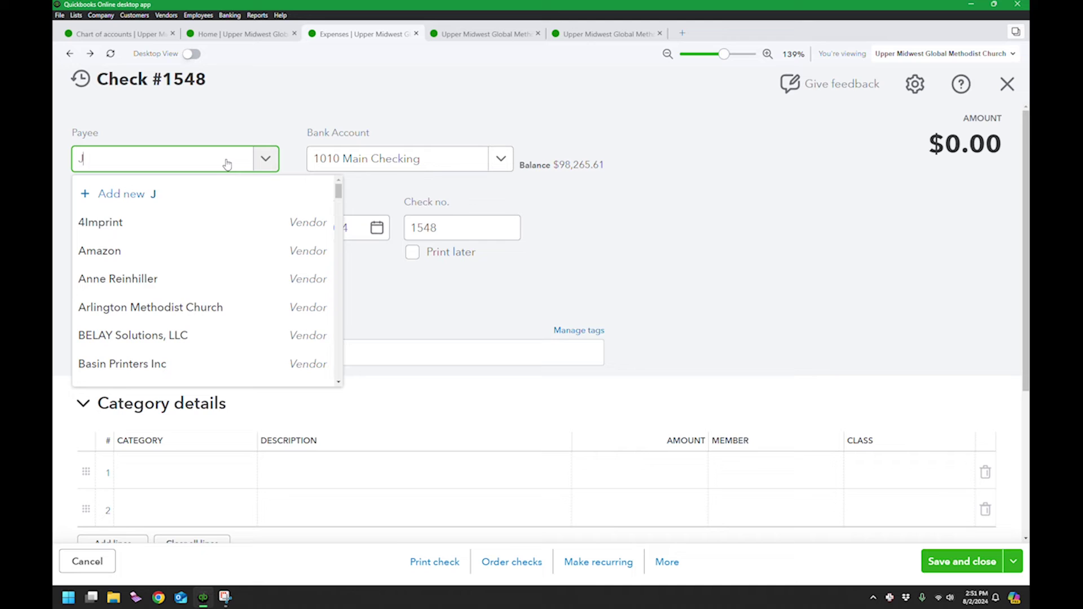
type("ef")
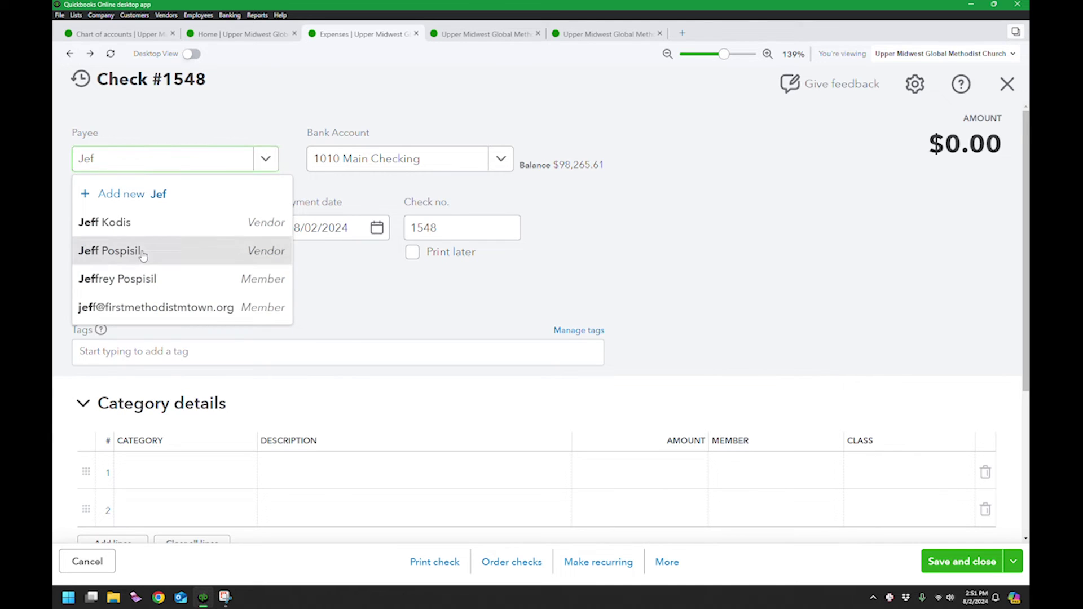
left_click(143, 255)
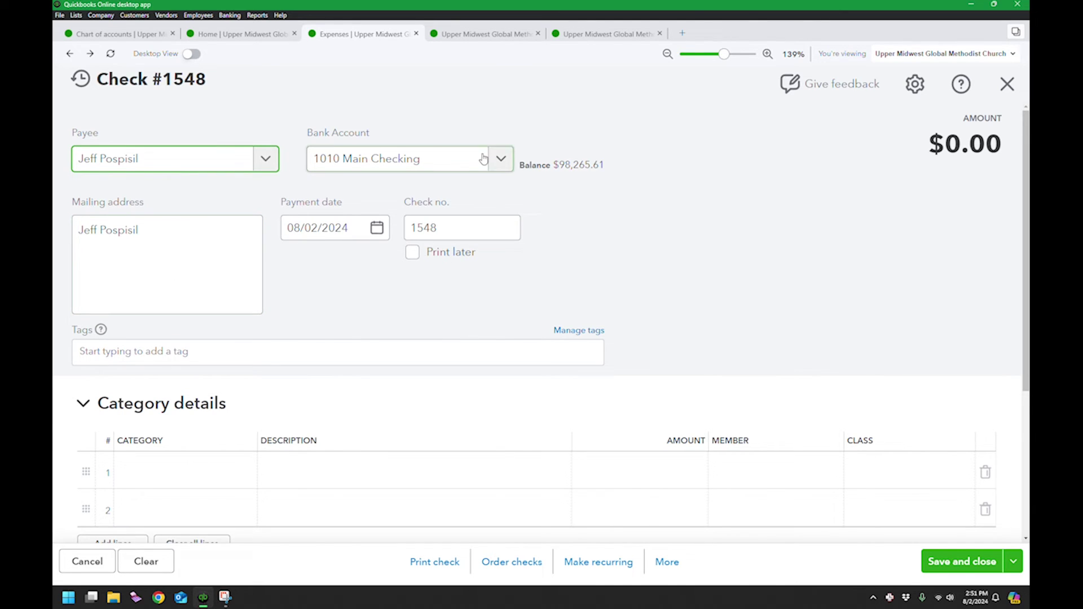
left_click(502, 161)
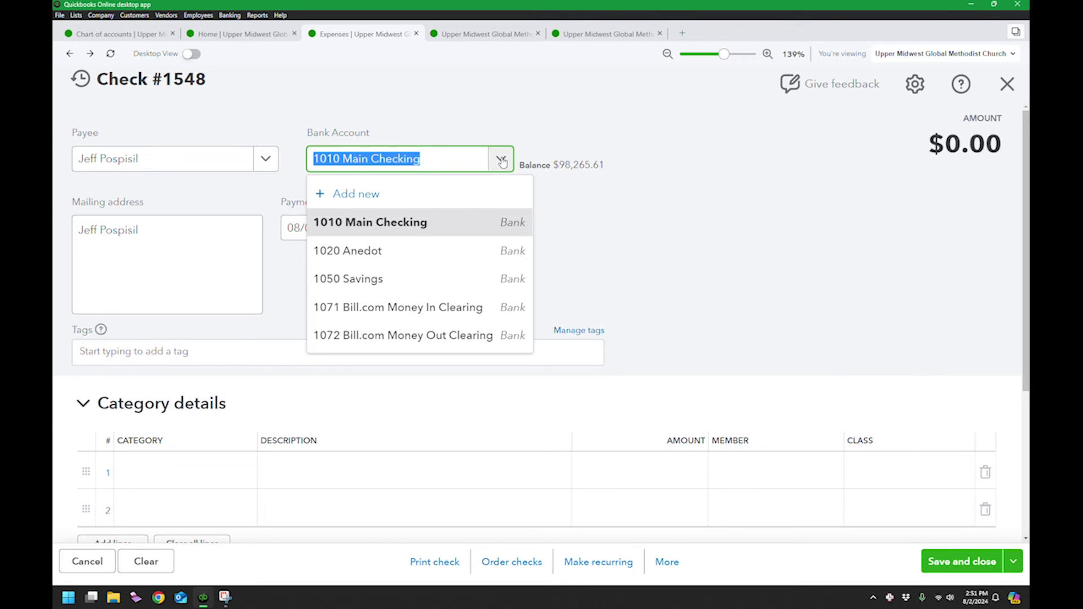
Step: Code the check's two category lines to 3300 New Churches and 3602 Greenfield Tornado
left_click(725, 239)
scroll(604, 257, "down", 2)
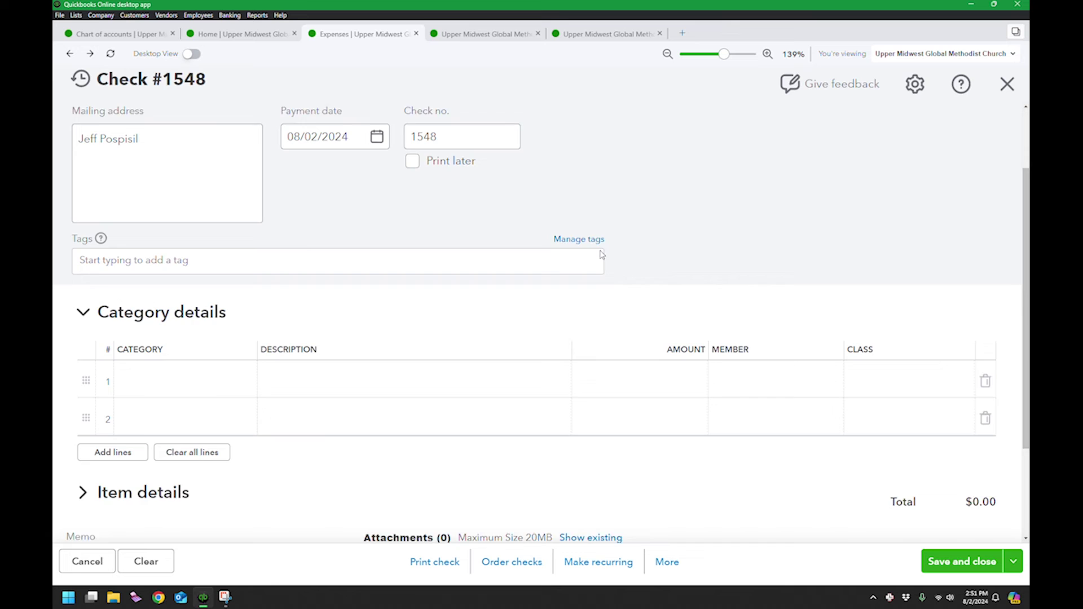
scroll(570, 234, "up", 2)
scroll(364, 283, "down", 2)
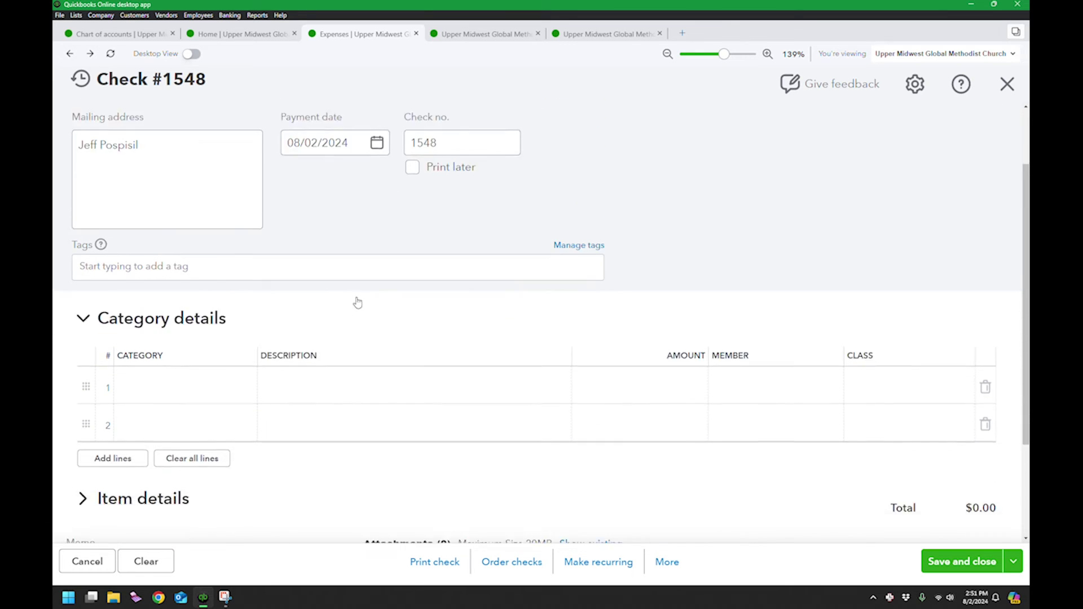
scroll(358, 303, "down", 2)
left_click(350, 317)
left_click(181, 319)
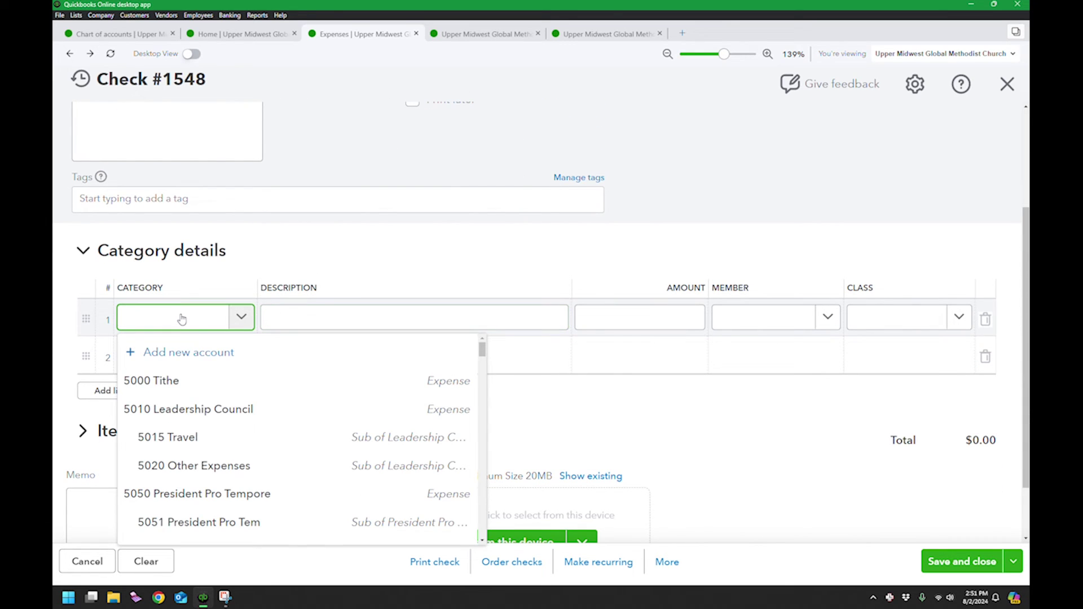
type("new")
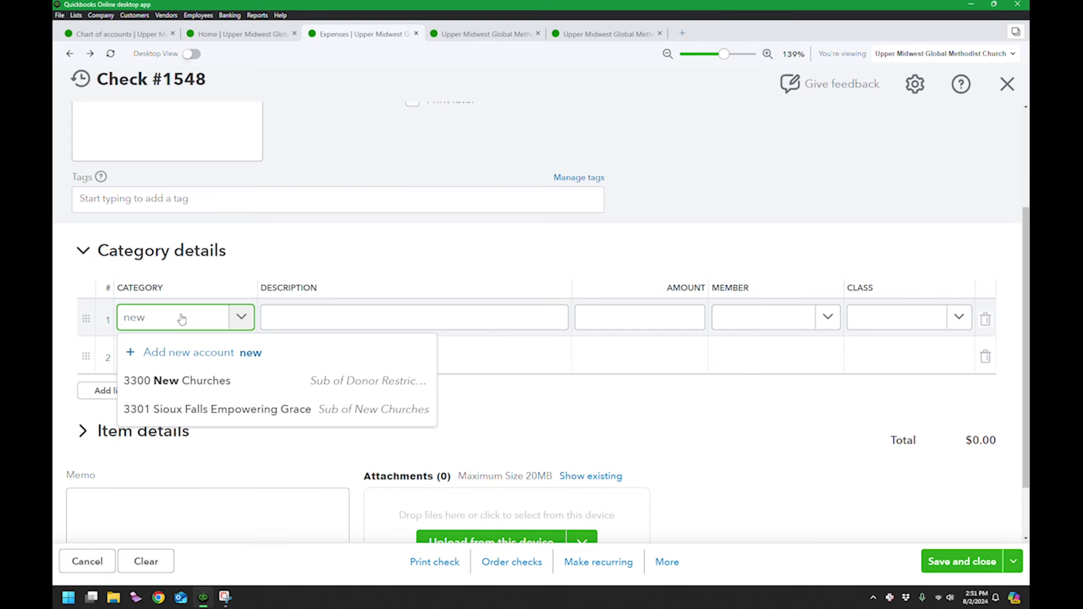
left_click(180, 380)
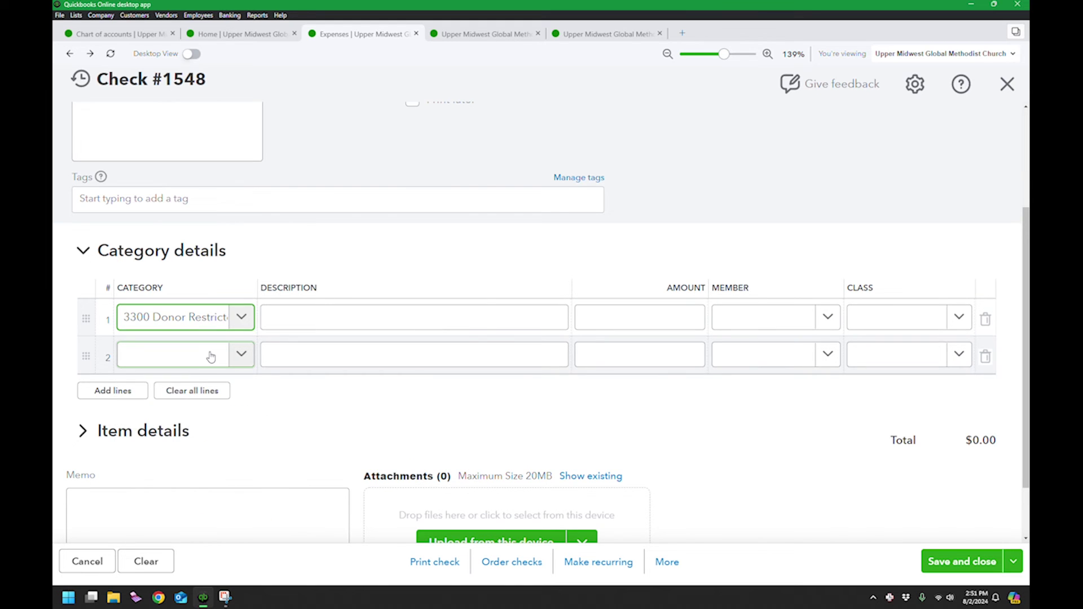
left_click(204, 355)
type("torna")
key("Return")
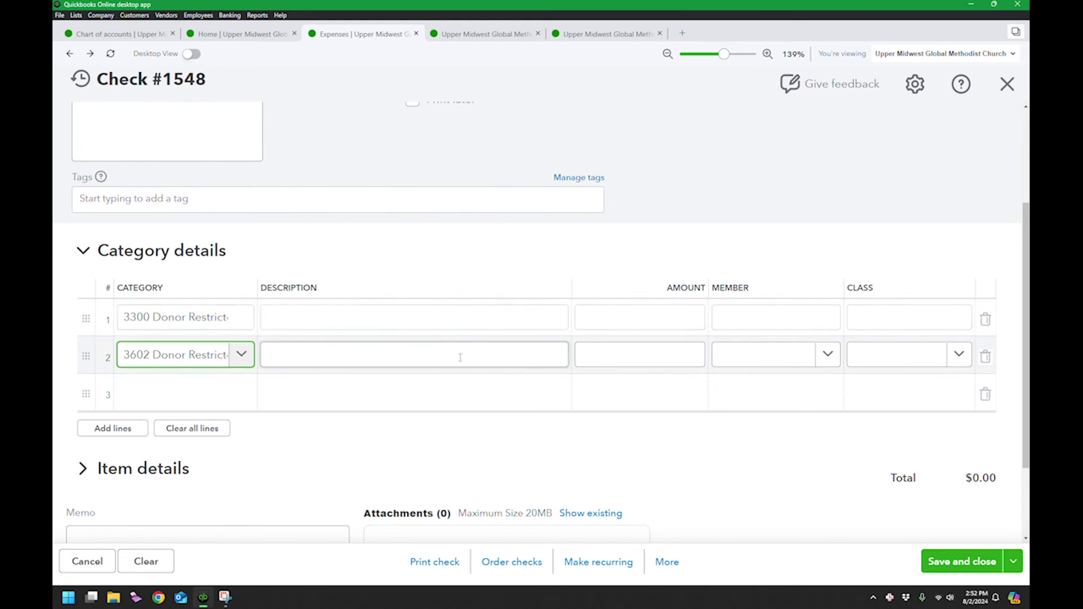
Step: Enter $500.00 on each category line for a $1,000.00 total, then cancel the check
left_click(615, 319)
type("500")
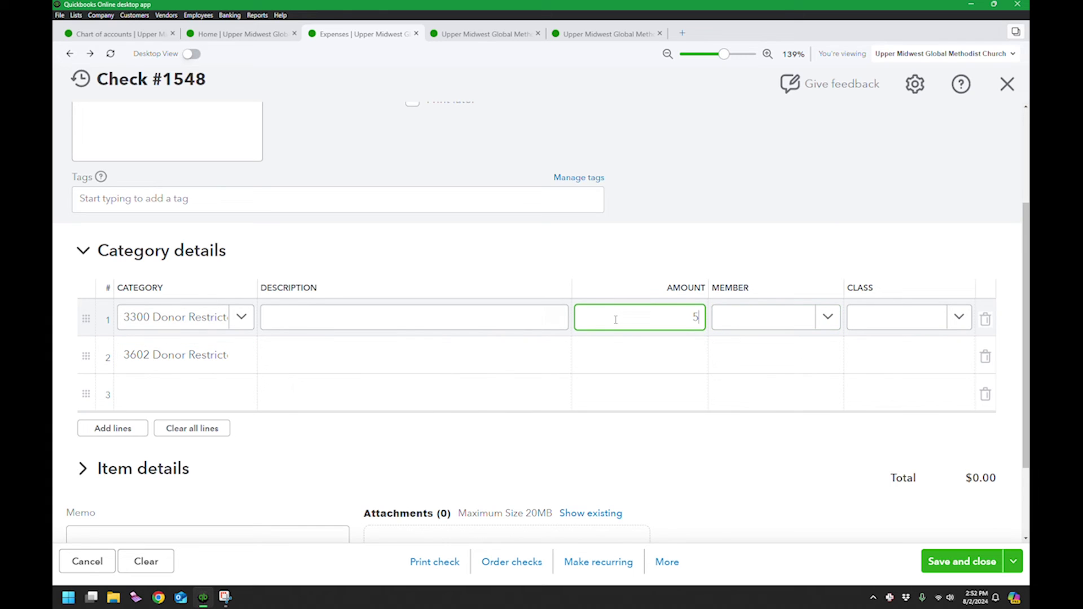
left_click(630, 347)
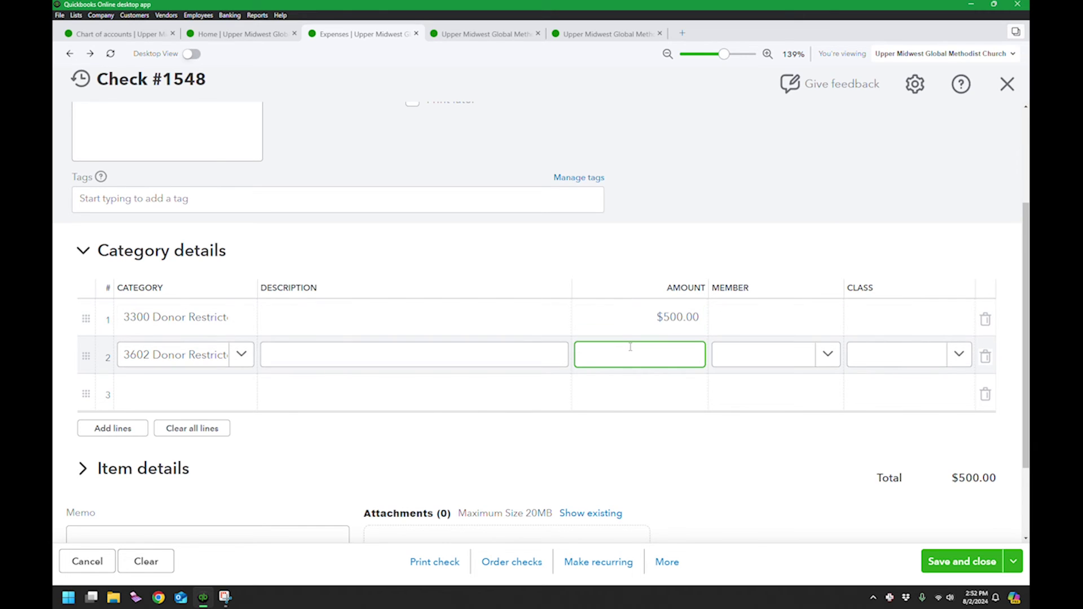
type("500")
key("Tab")
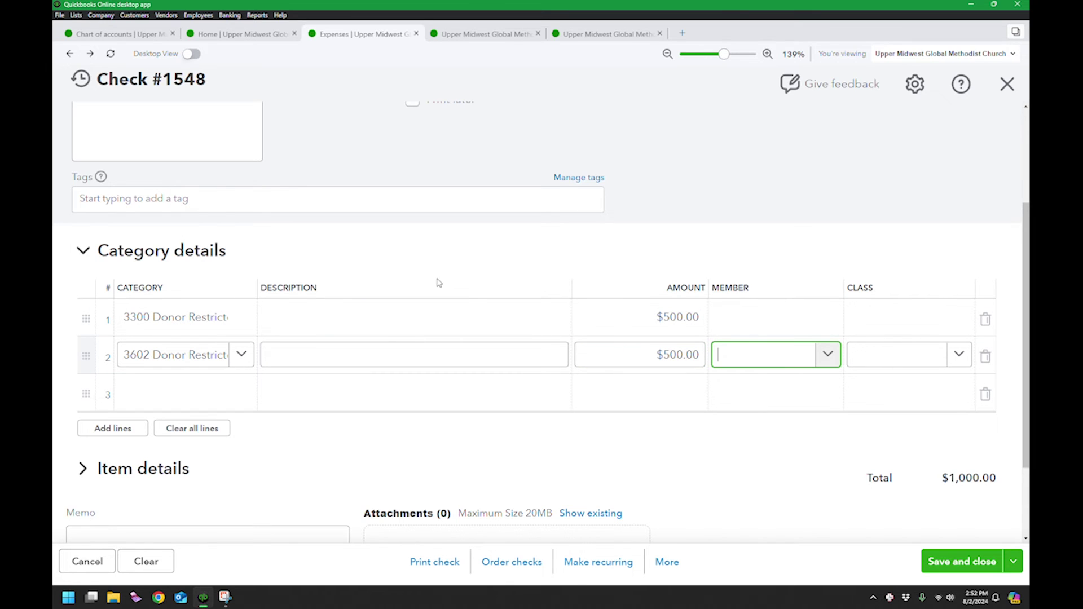
scroll(469, 299, "up", 3)
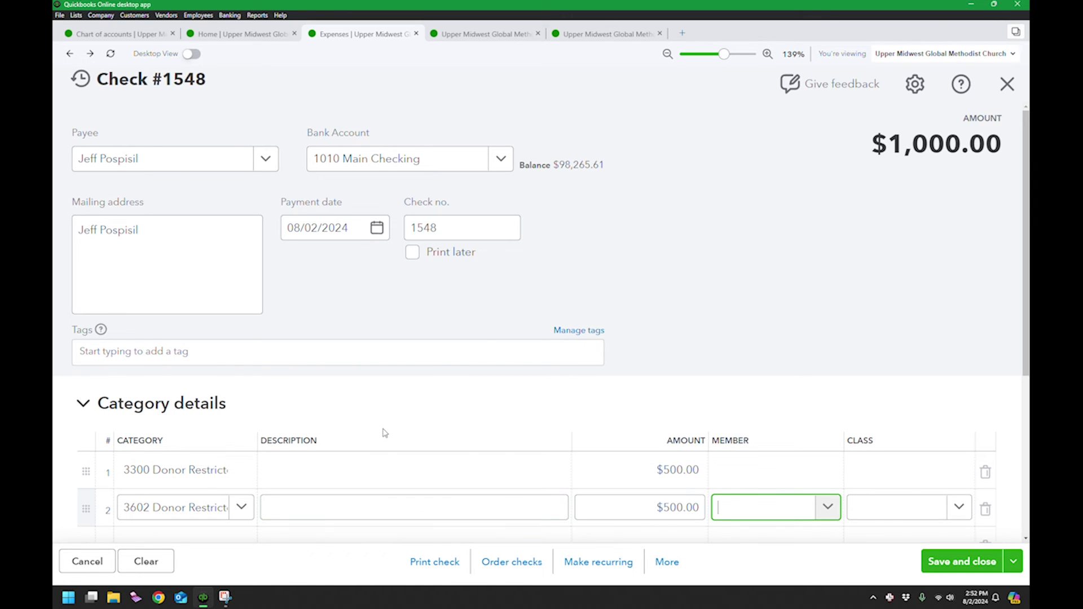
left_click(106, 562)
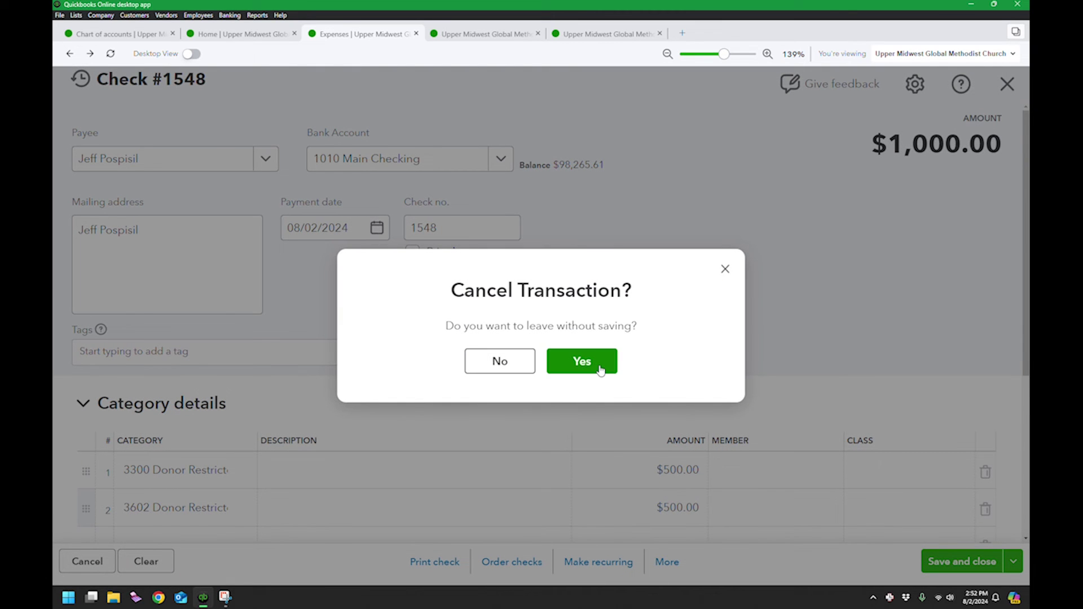
left_click(601, 369)
left_click(144, 35)
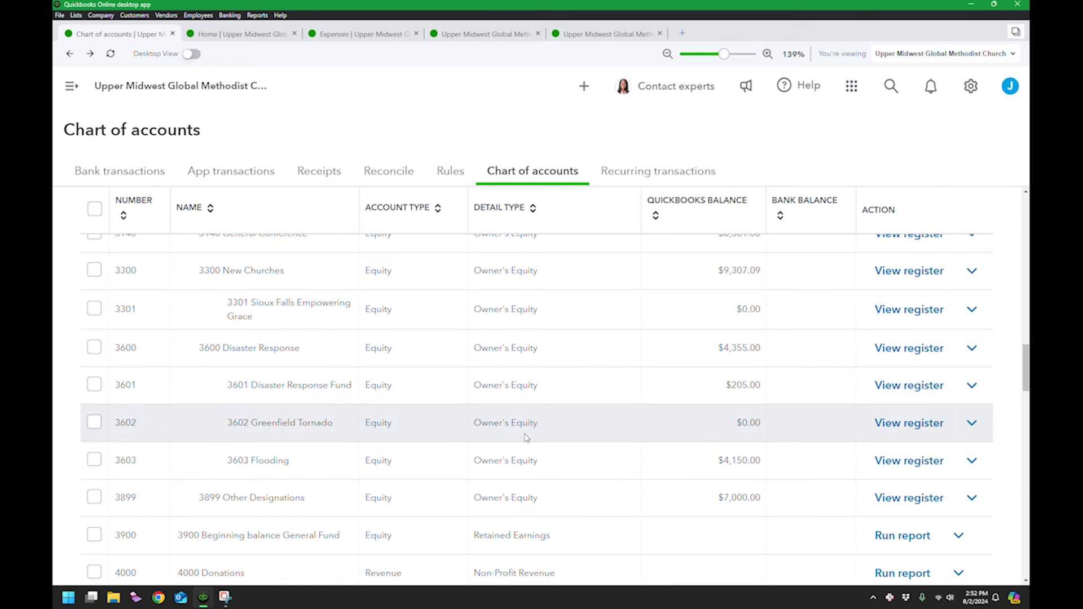
left_click(906, 430)
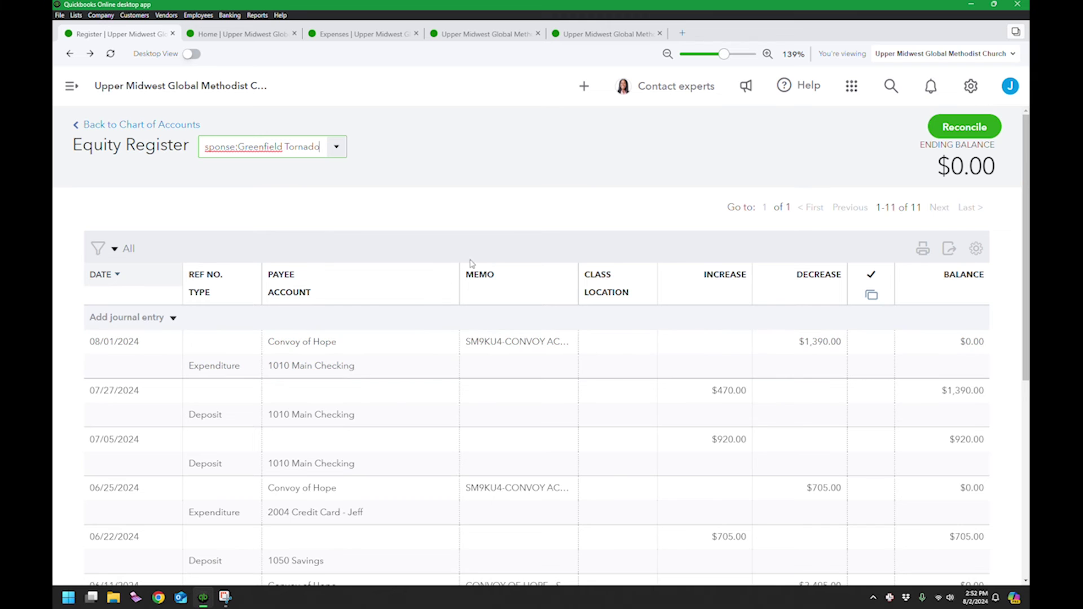
scroll(339, 401, "down", 6)
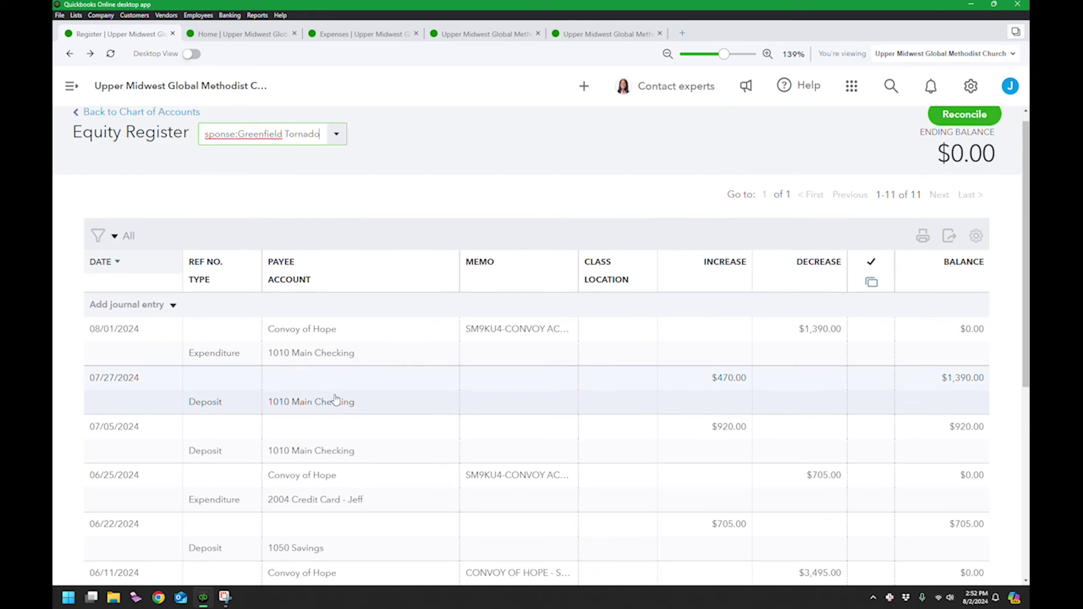
scroll(586, 452, "up", 1)
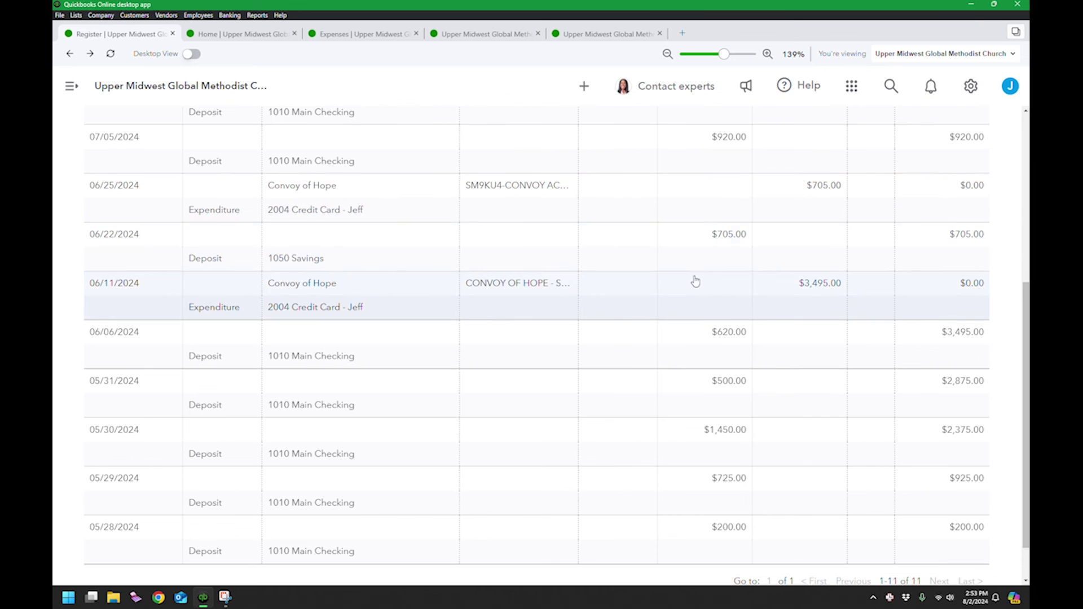
scroll(692, 288, "up", 3)
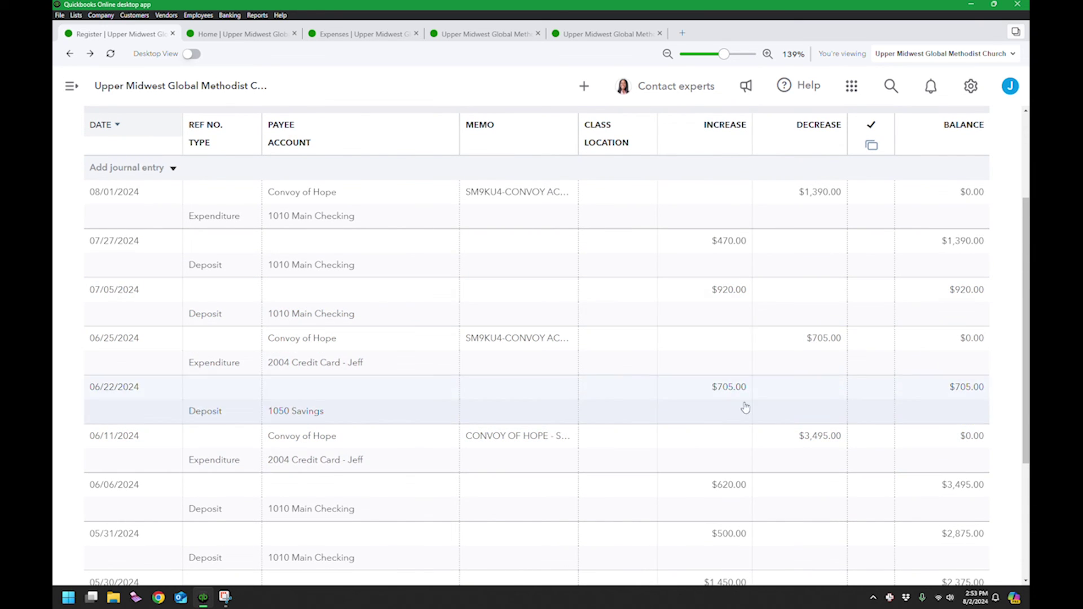
scroll(704, 300, "up", 2)
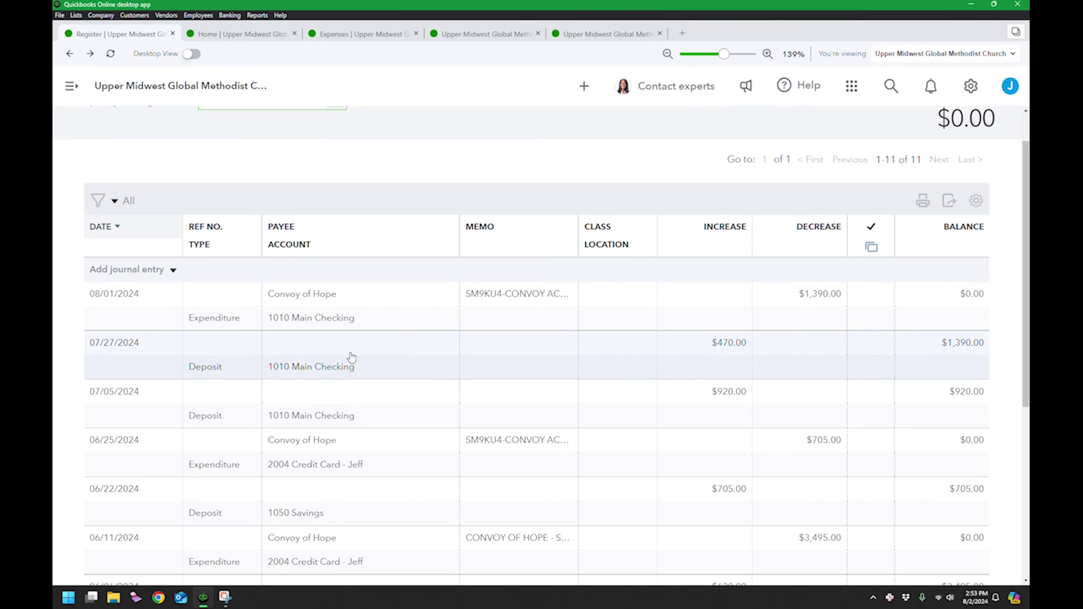
scroll(412, 338, "down", 1)
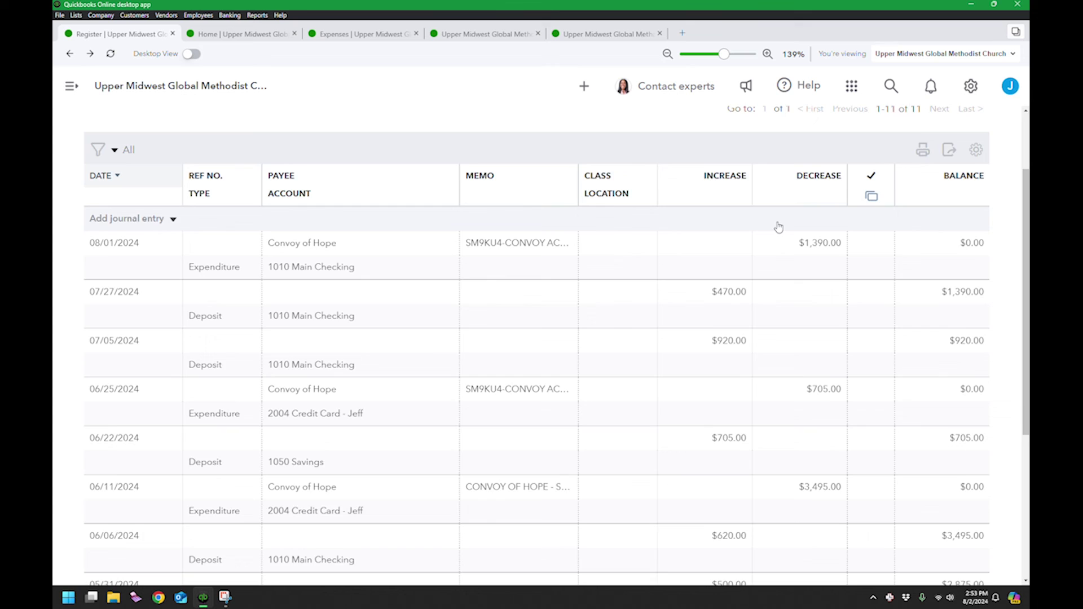
scroll(818, 231, "up", 2)
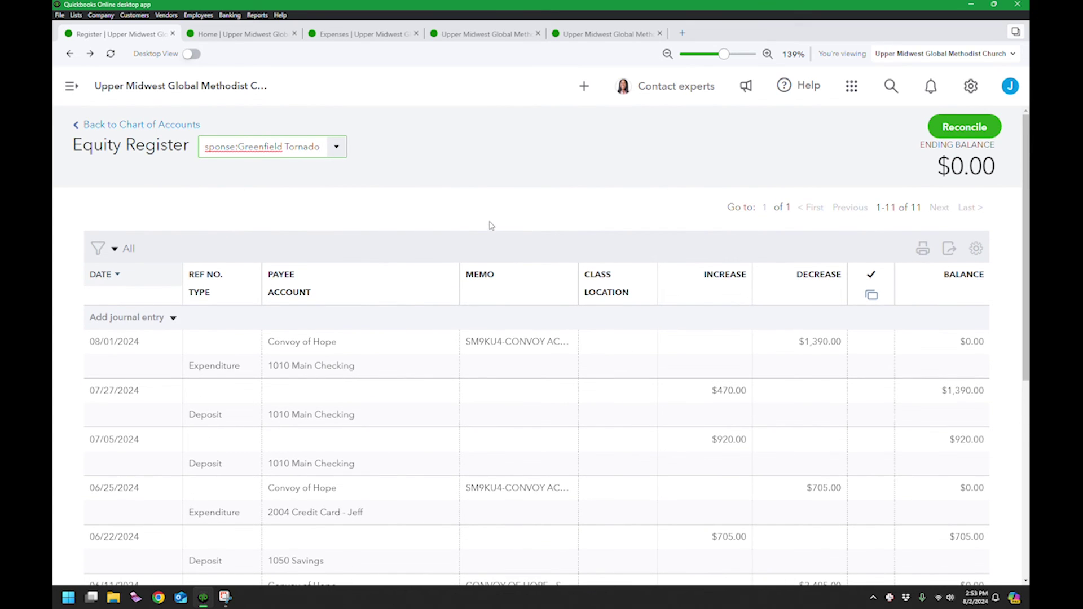